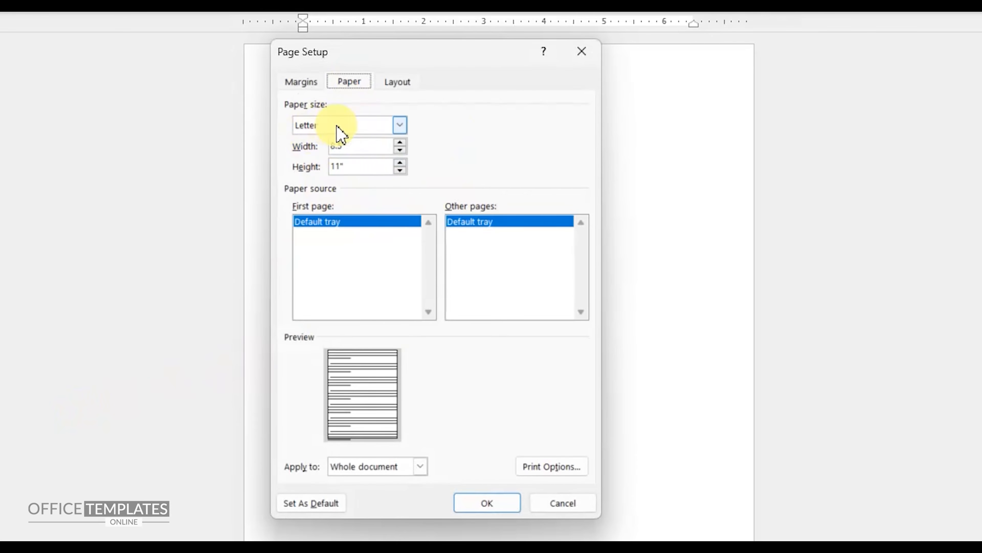
Apply the Letter paper size to the whole document and insert a rectangle shape on the page.
click(484, 503)
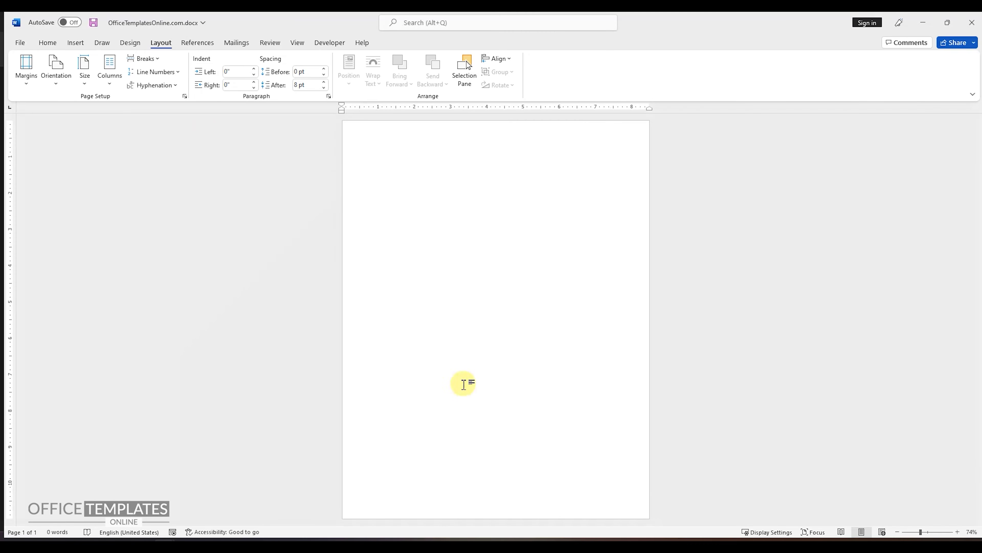
click(76, 42)
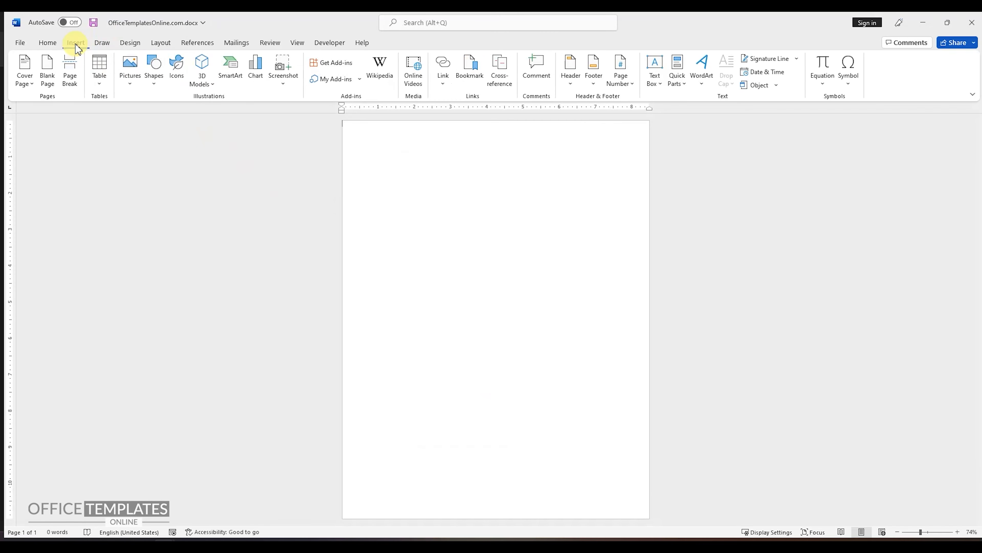
click(161, 89)
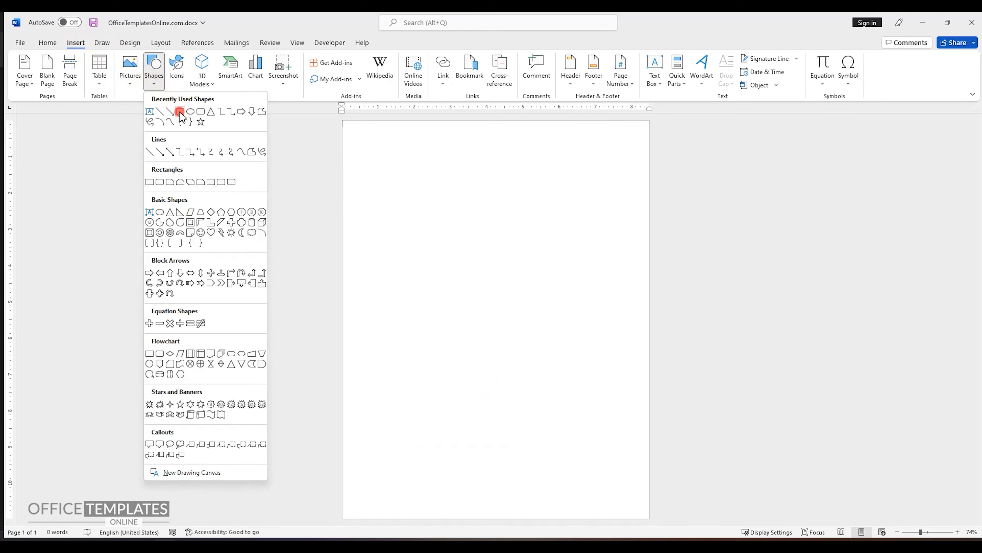
click(180, 112)
click(369, 188)
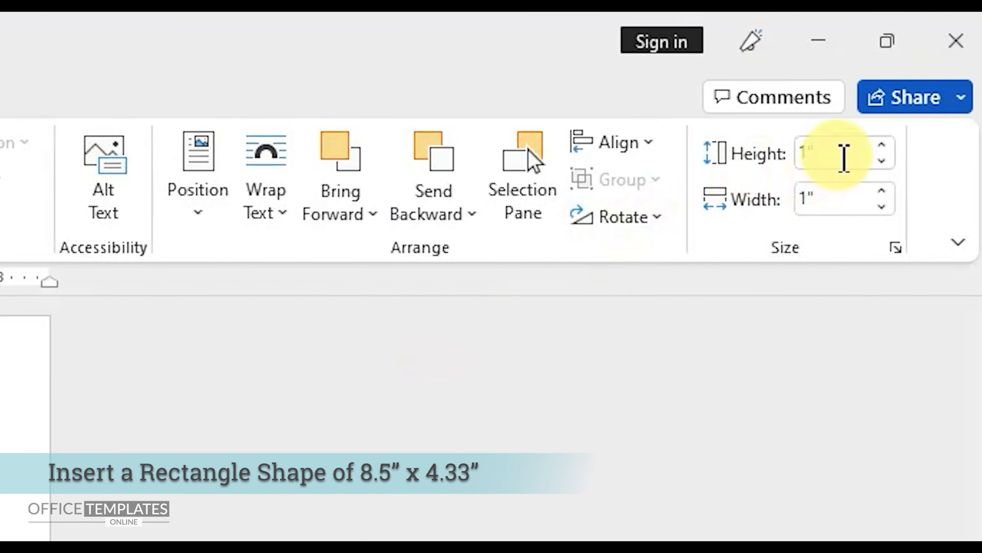
Set the rectangle's height to 4.33" and its width to 8.5".
click(933, 65)
text(4)
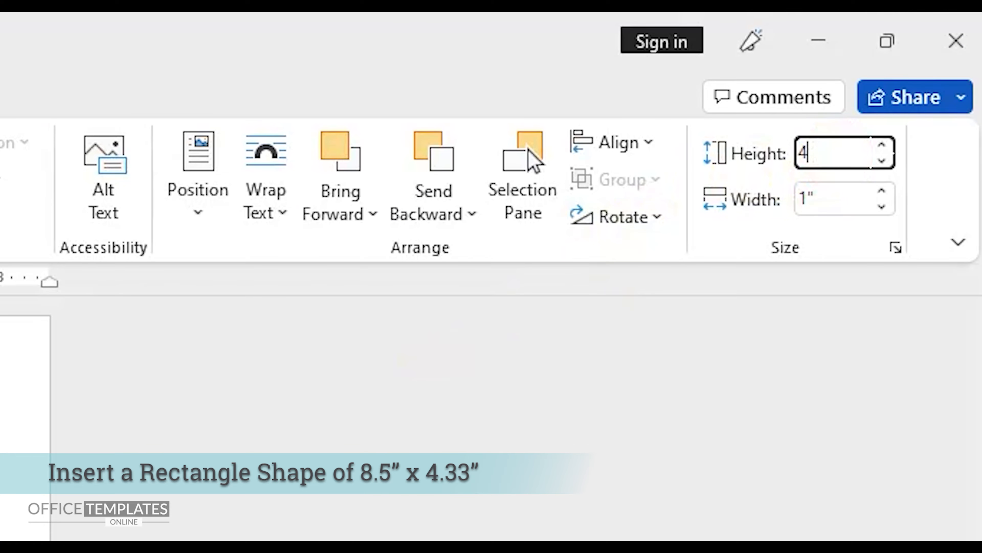
text(.33)
key(Tab)
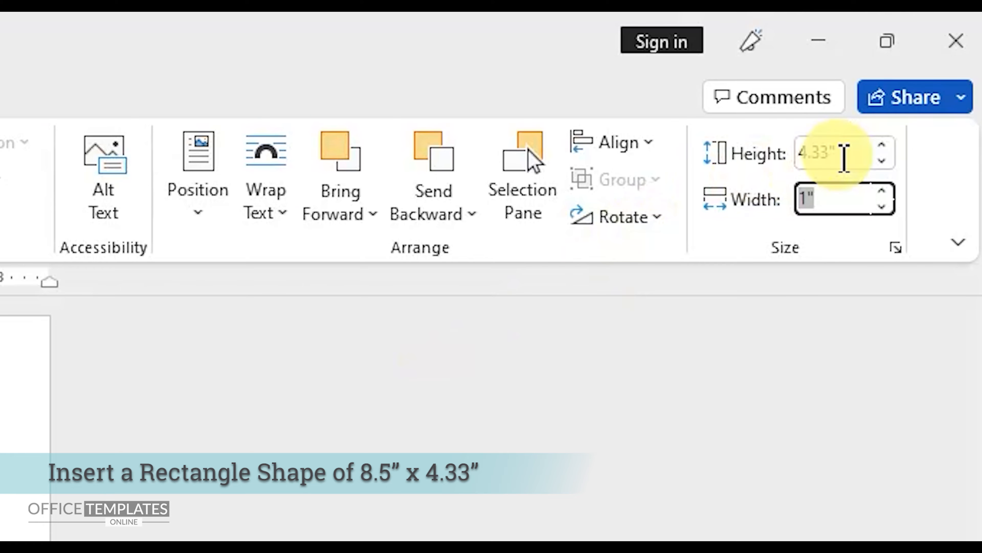
text(8.5)
key(Return)
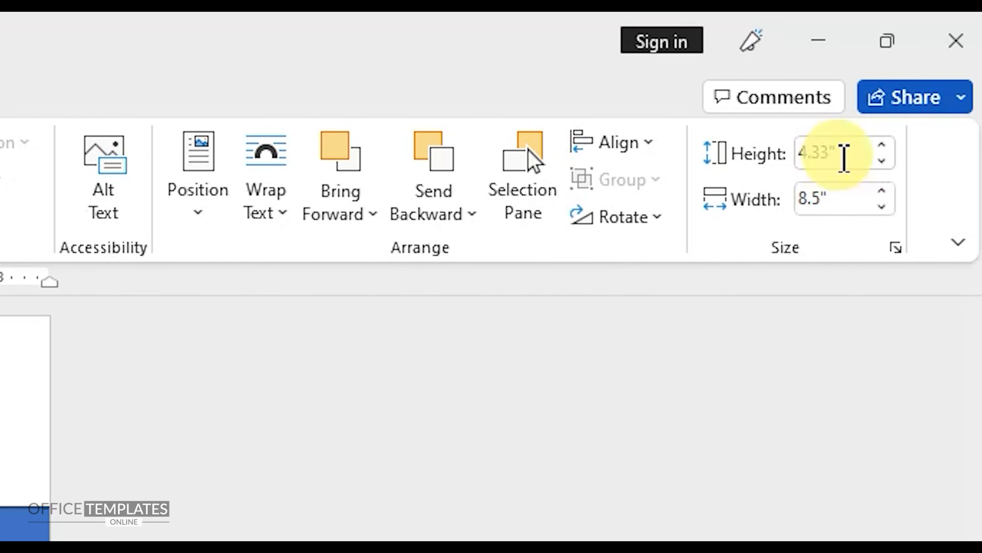
Align the rectangle with the left and top edges of the page.
click(655, 151)
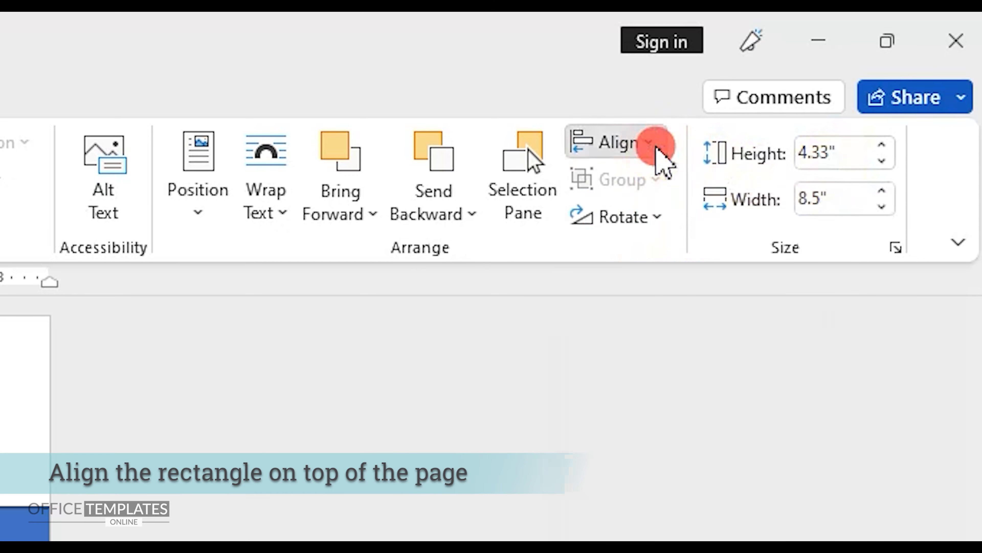
click(659, 182)
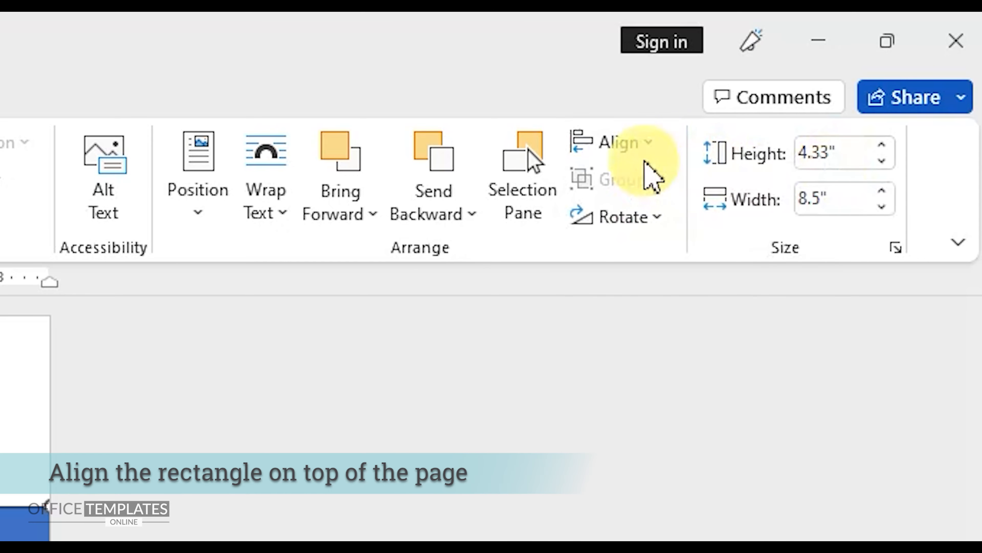
click(646, 152)
click(664, 310)
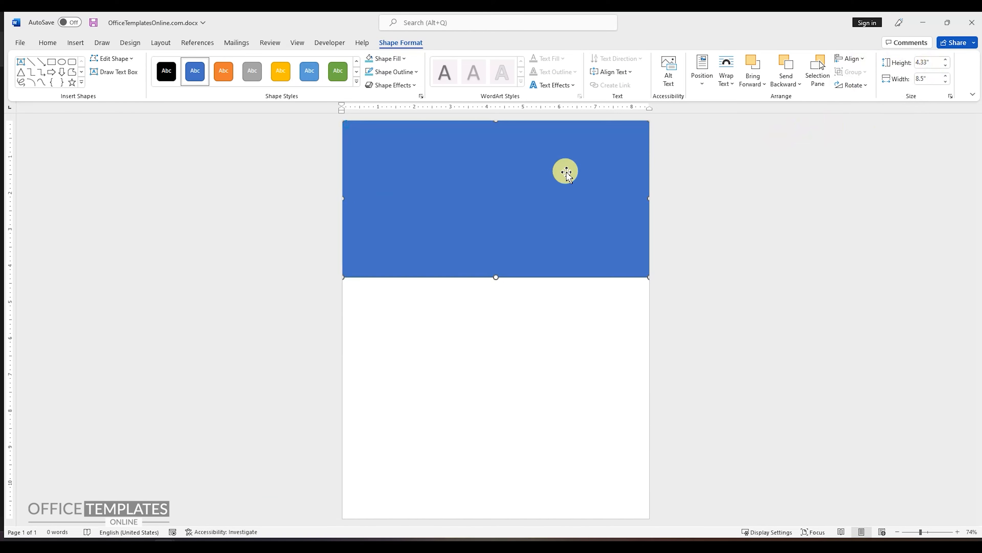
Remove the rectangle's outline and fill it with the dark gray recent color.
right_click(475, 174)
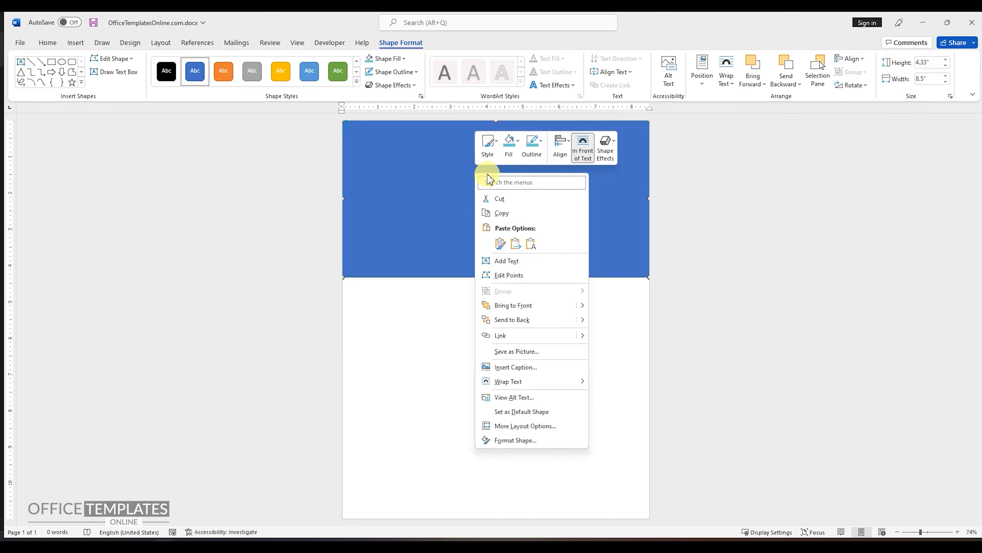
click(532, 151)
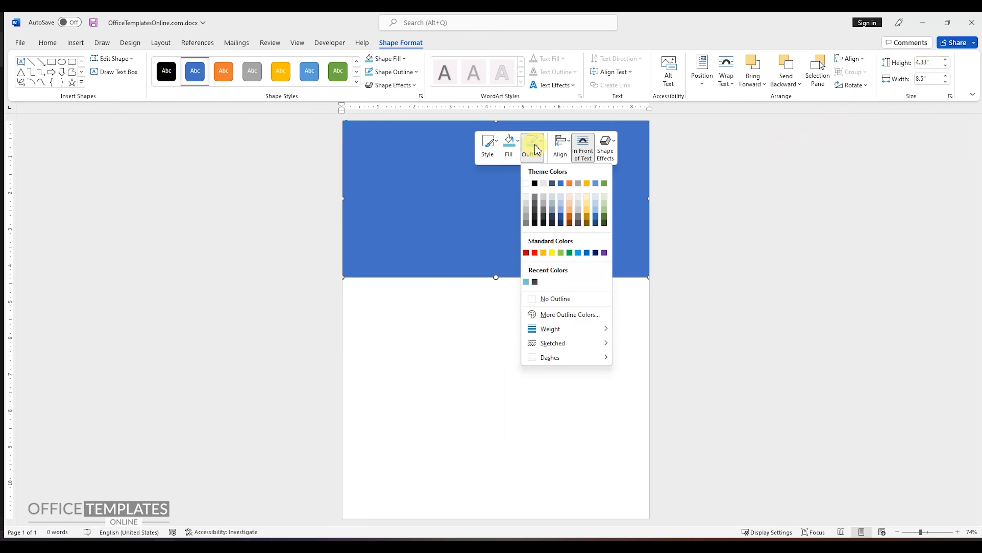
click(555, 298)
click(519, 146)
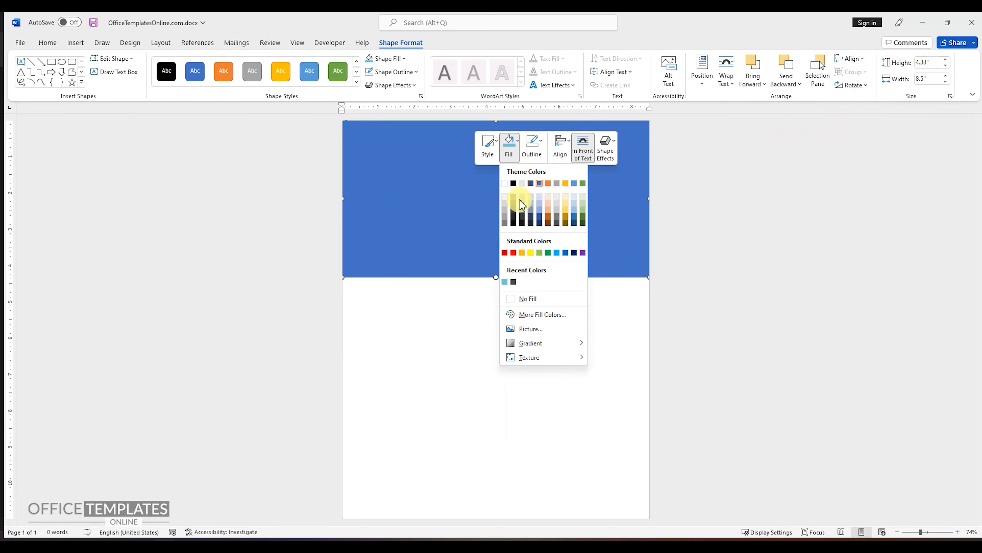
click(513, 283)
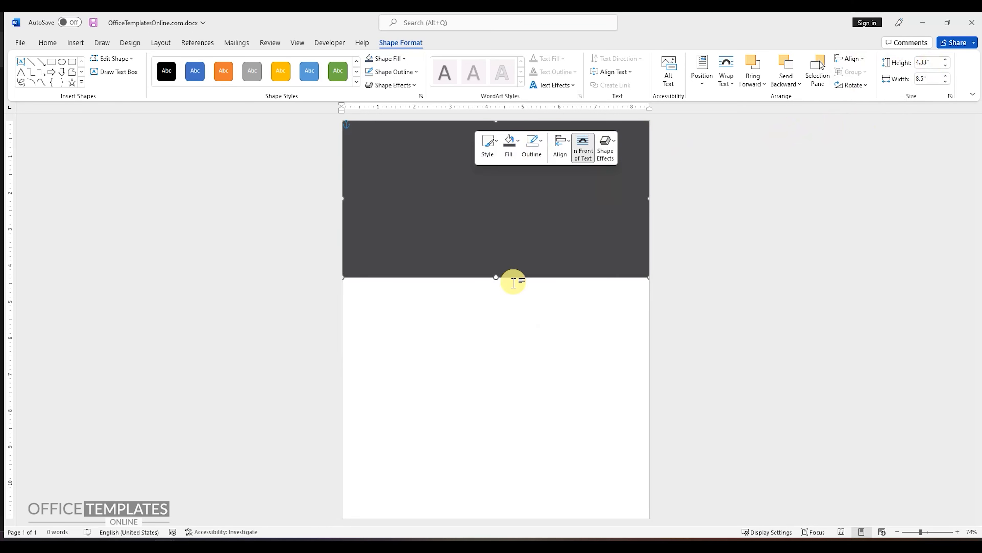
Edit the rectangle's points, raising its lower-right corner about 0.6" so the bottom edge slopes up to the right.
scroll(520, 236, up, 7)
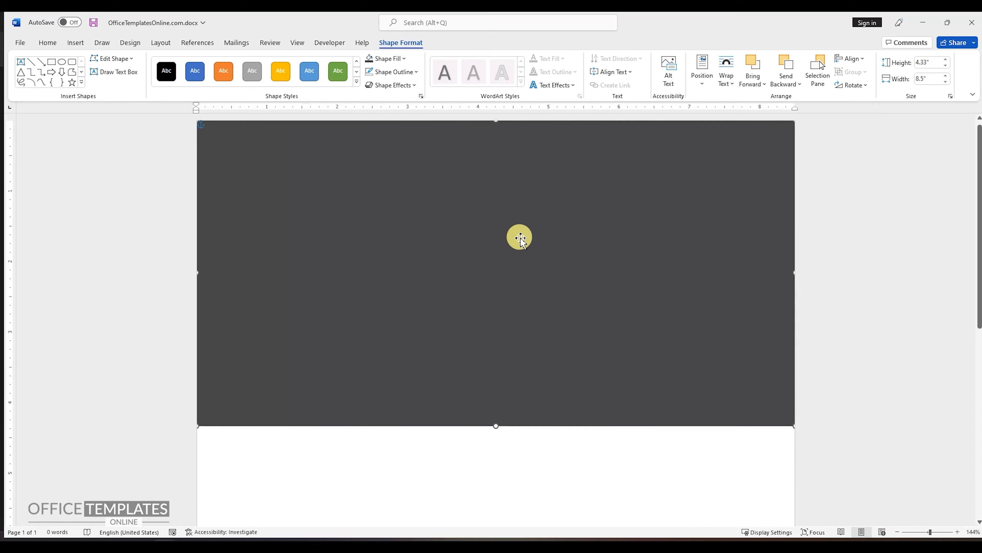
right_click(455, 260)
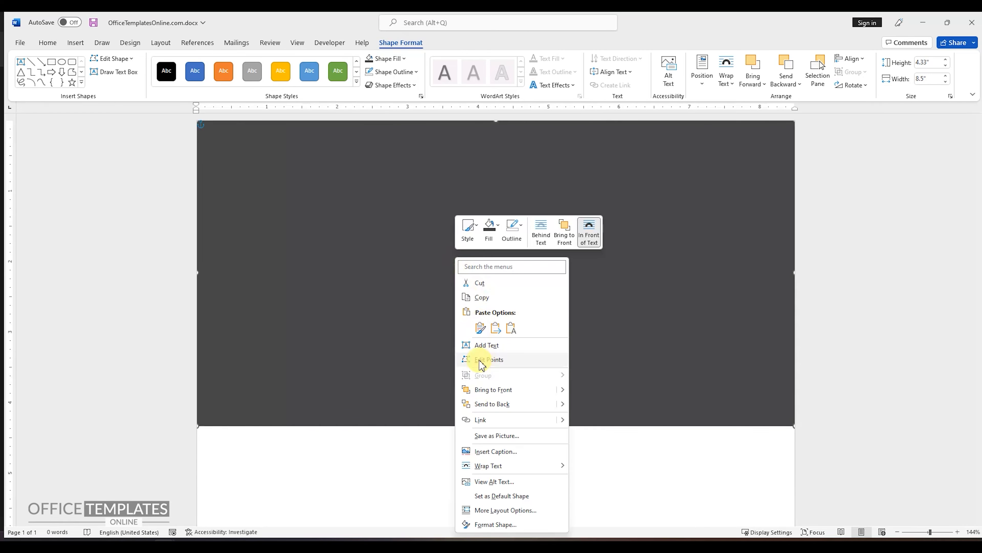
click(505, 360)
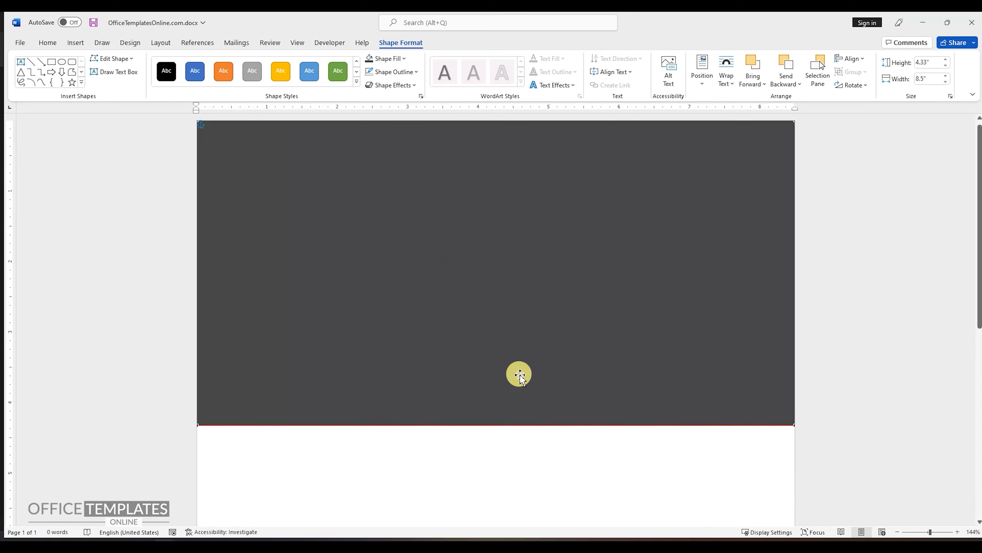
drag(796, 425, 794, 381)
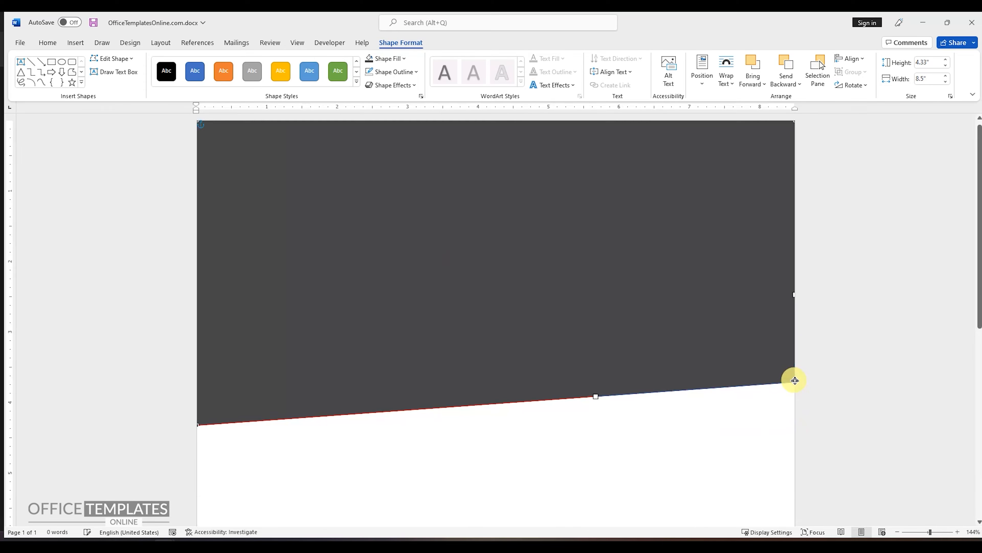
click(660, 430)
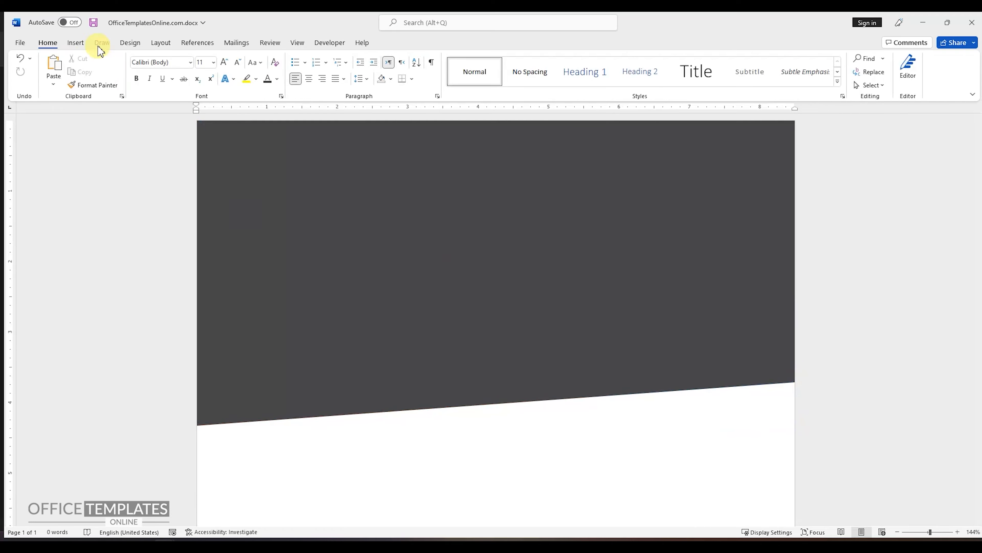
Insert a text box on the dark header shape and enter the candidate's full name in capitals.
click(75, 42)
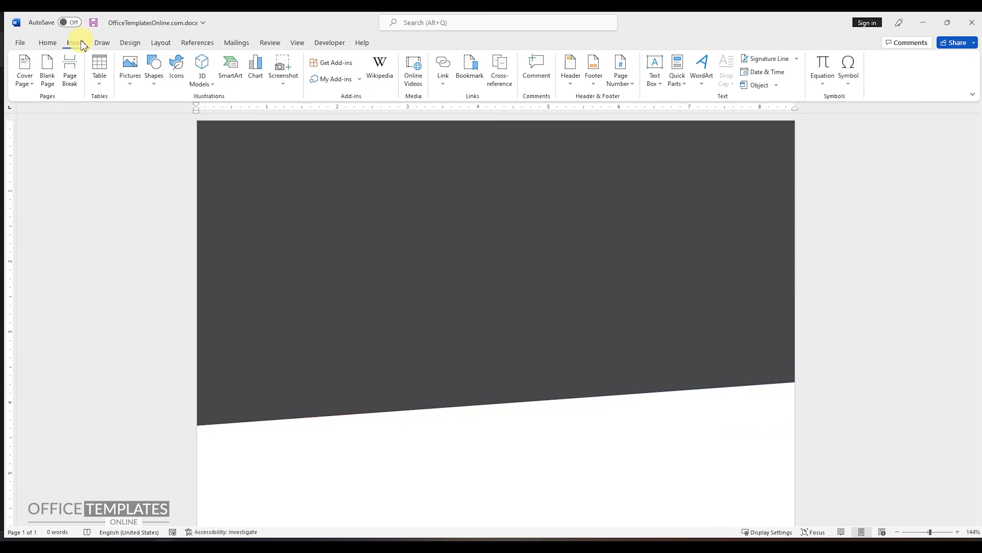
click(154, 78)
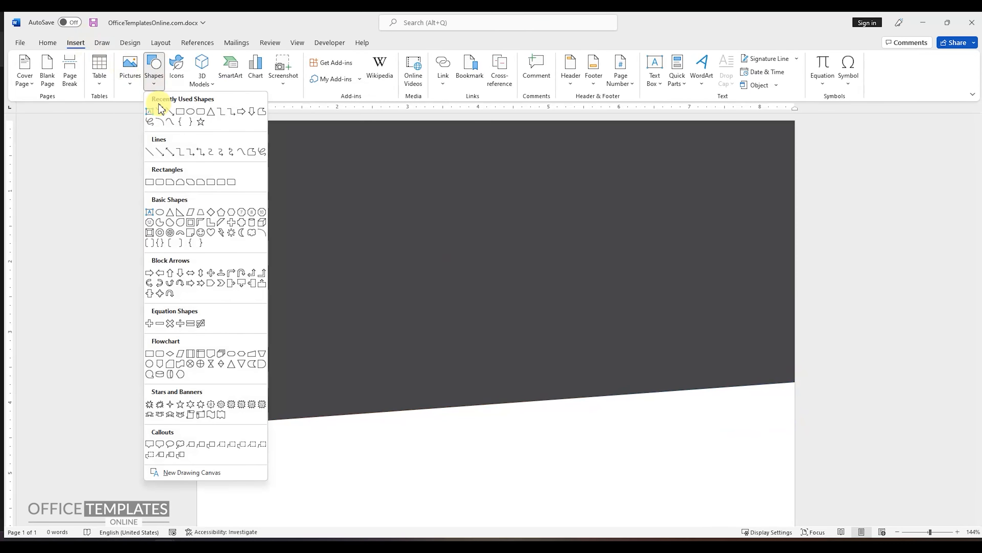
click(149, 112)
click(278, 224)
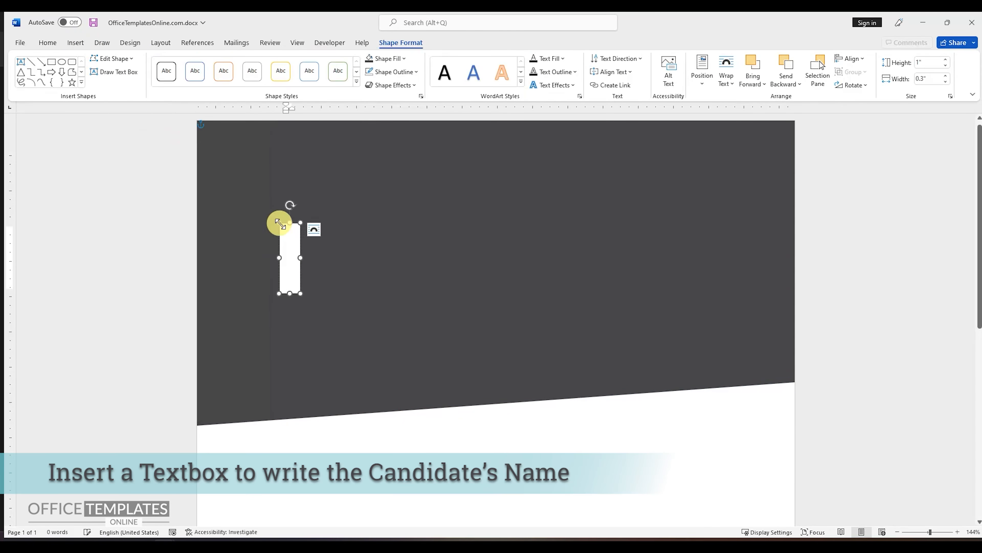
text(MARK J TWIN)
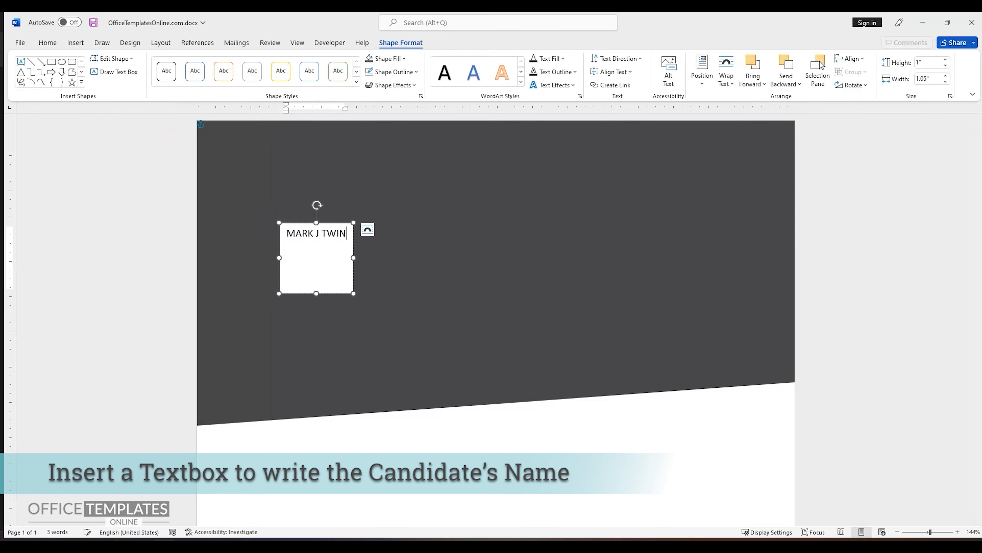
Format the name as bold 44 pt Archivo Narrow and remove the space after its paragraph.
triple_click(318, 232)
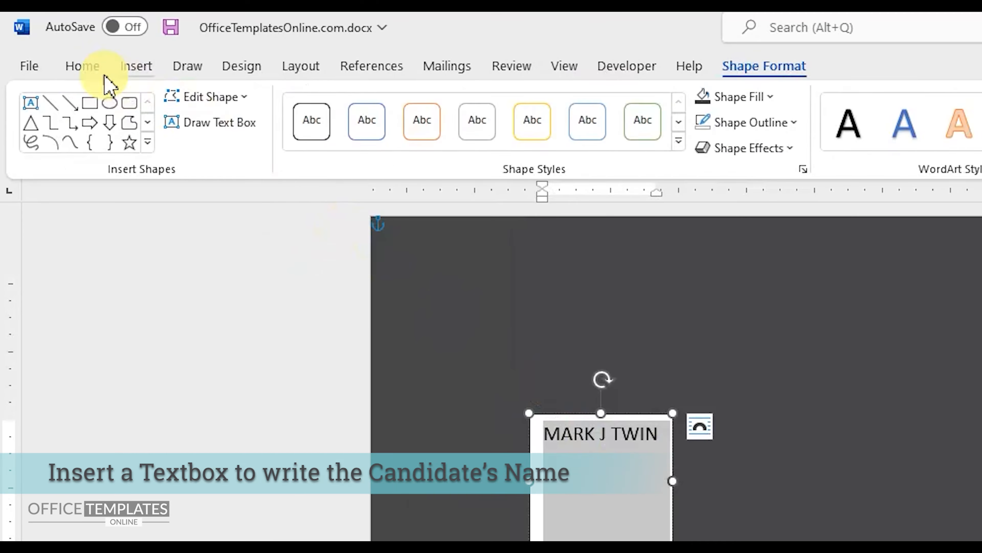
click(47, 42)
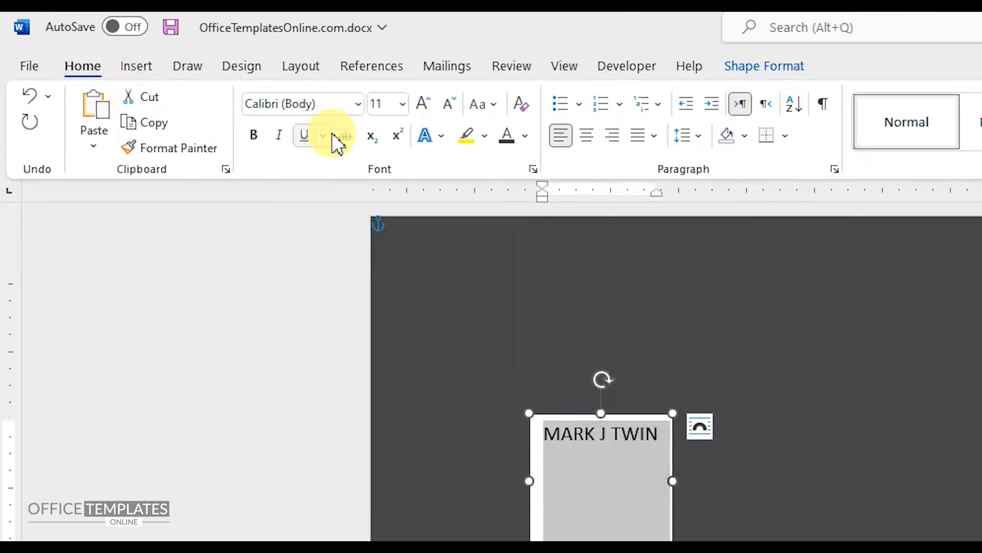
click(357, 110)
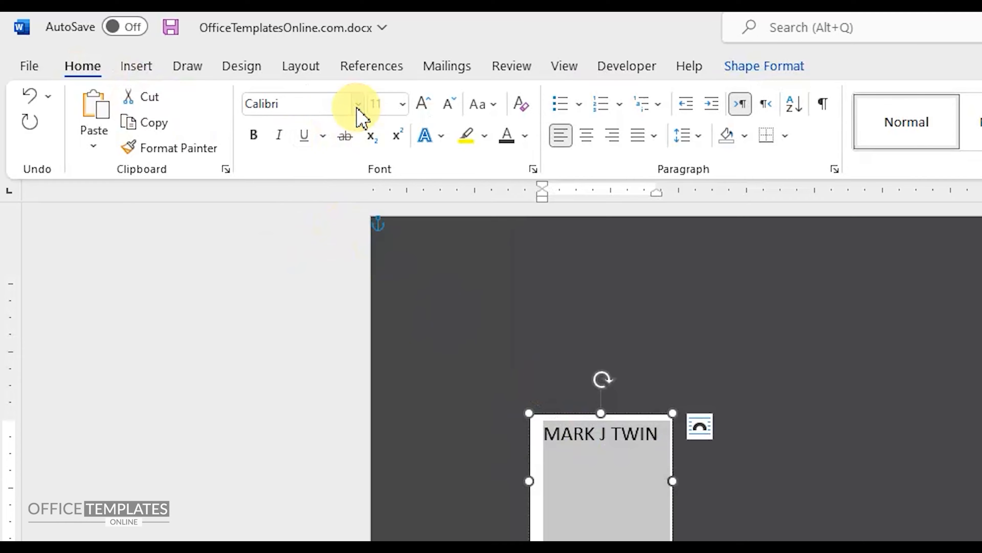
click(301, 301)
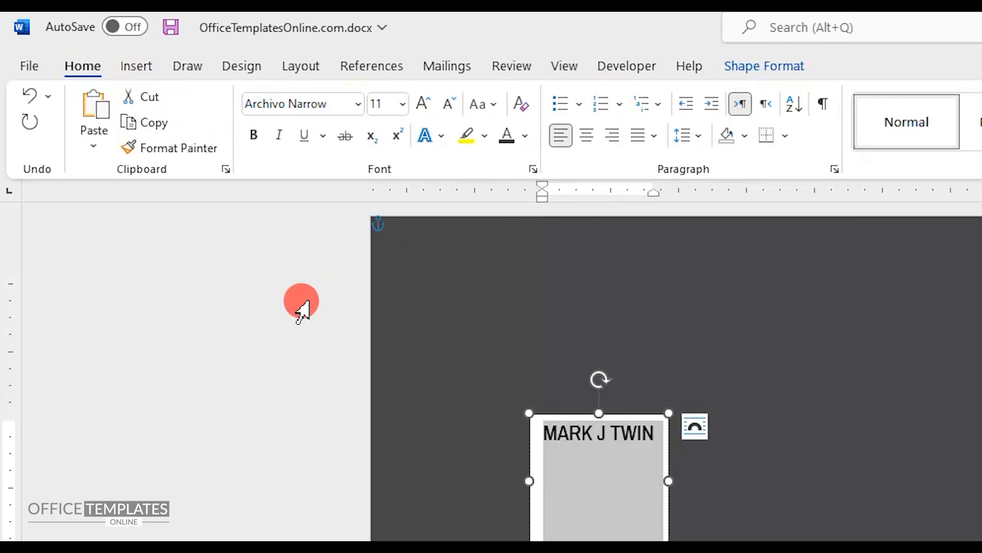
click(384, 103)
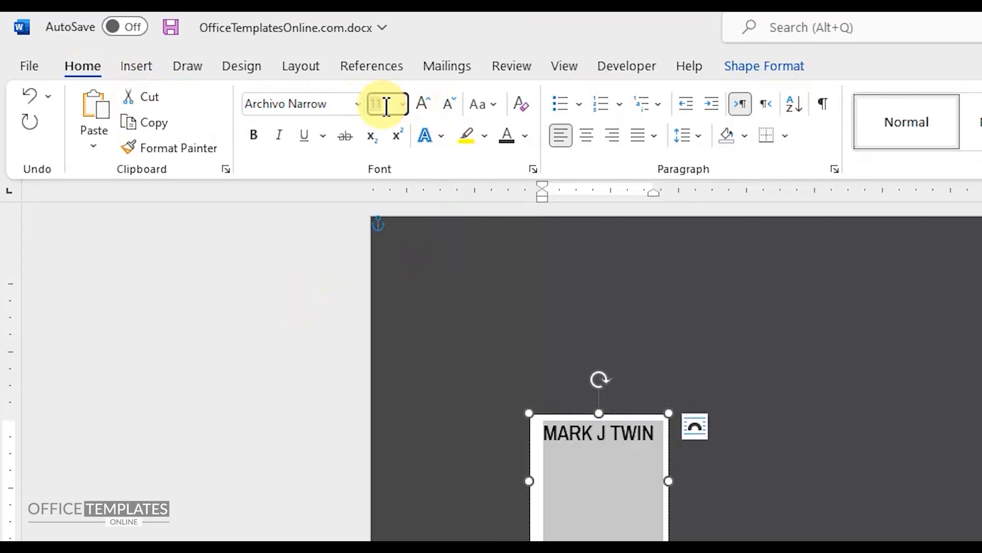
text(11)
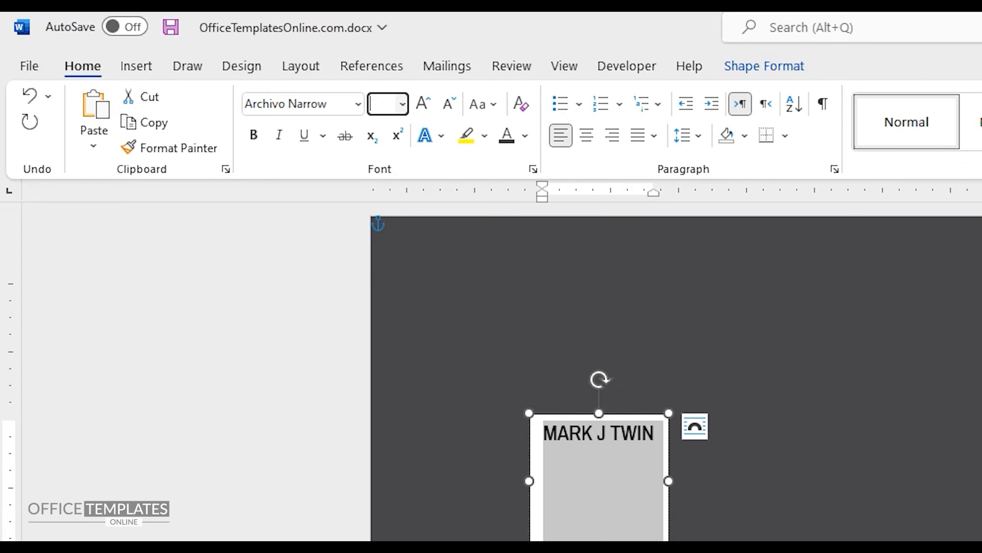
key(Return)
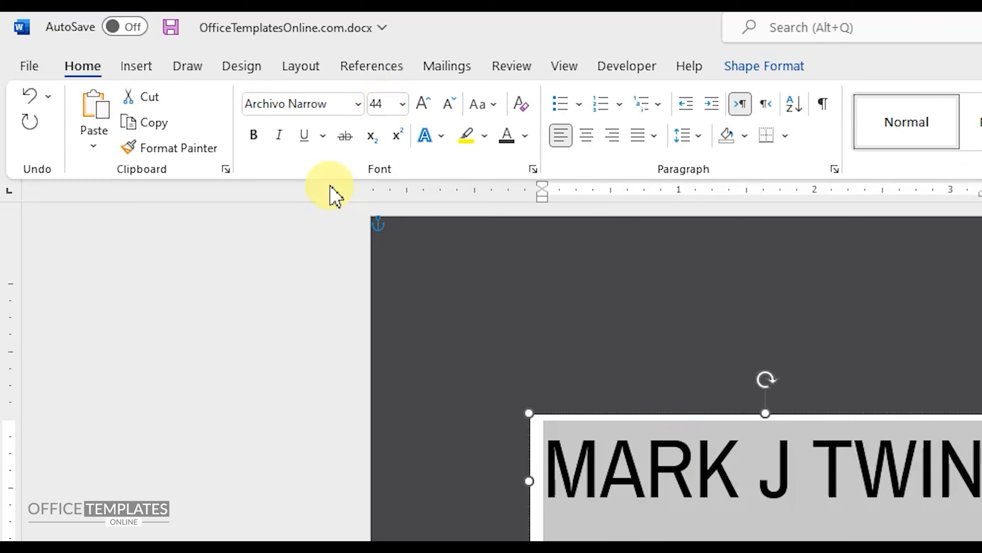
click(255, 134)
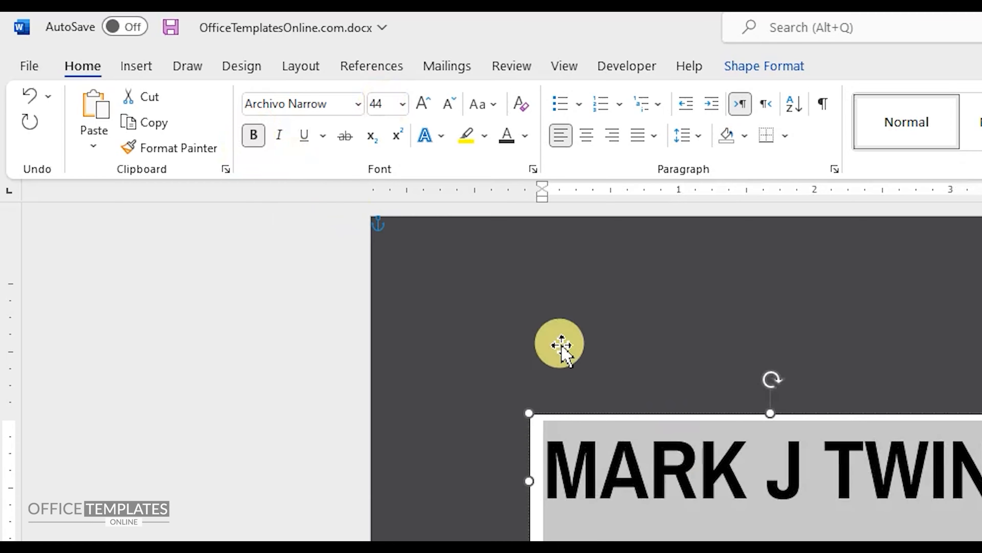
click(698, 137)
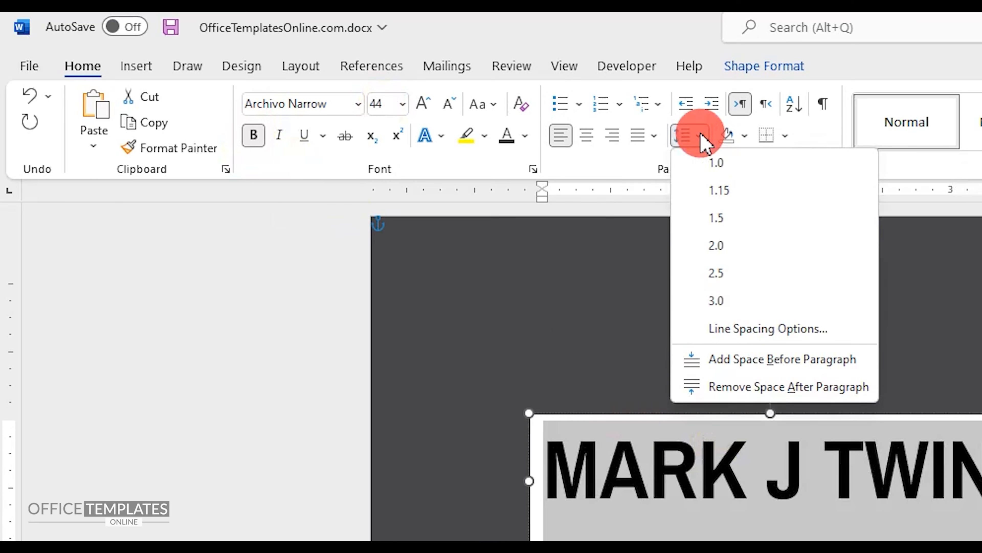
click(720, 389)
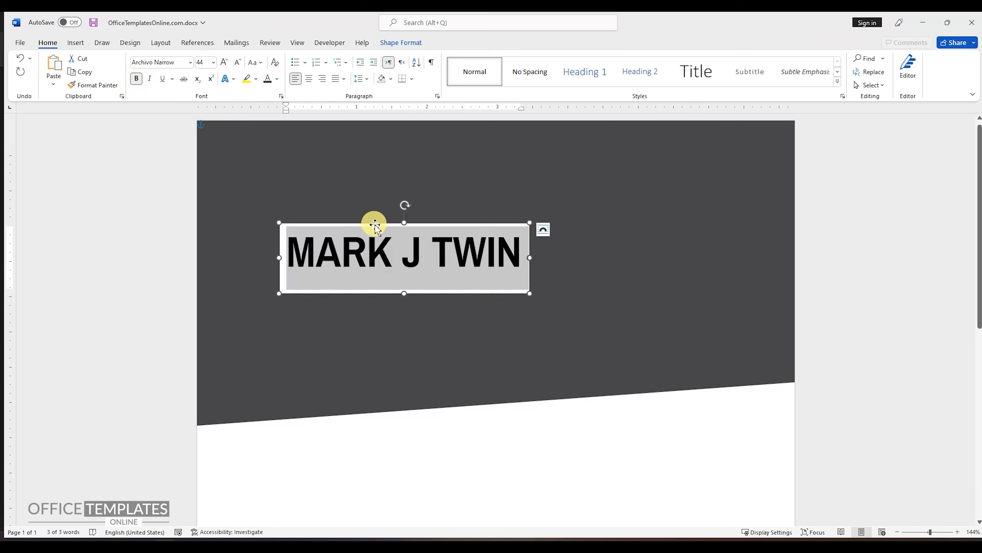
Set all four internal margins of the name text box to 0" and shorten the box to fit its text.
right_click(375, 227)
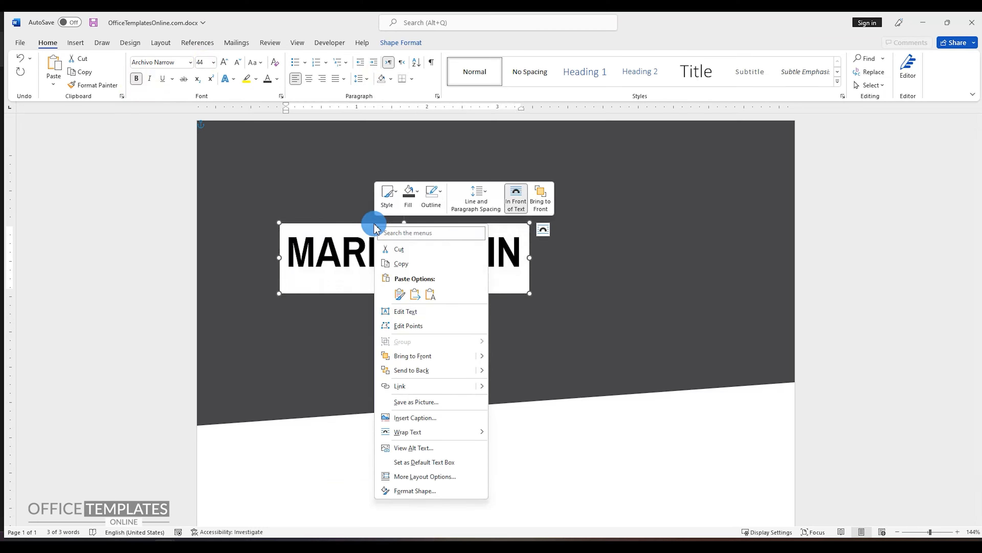
click(412, 490)
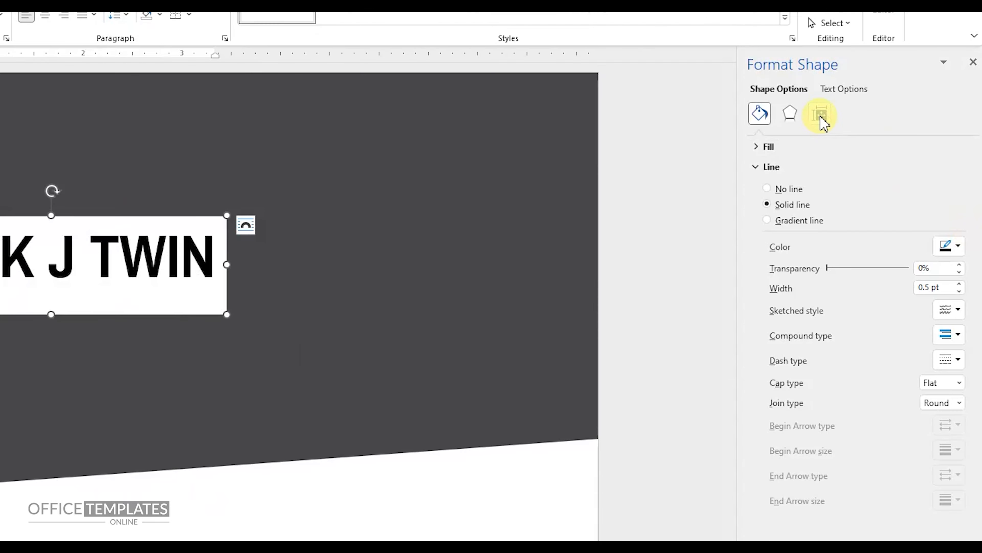
click(821, 118)
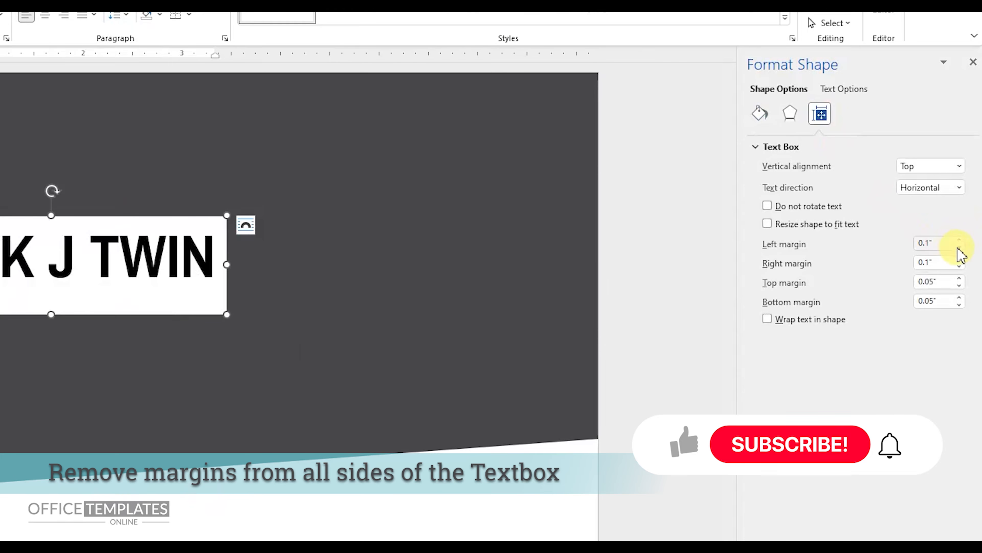
click(960, 247)
click(960, 266)
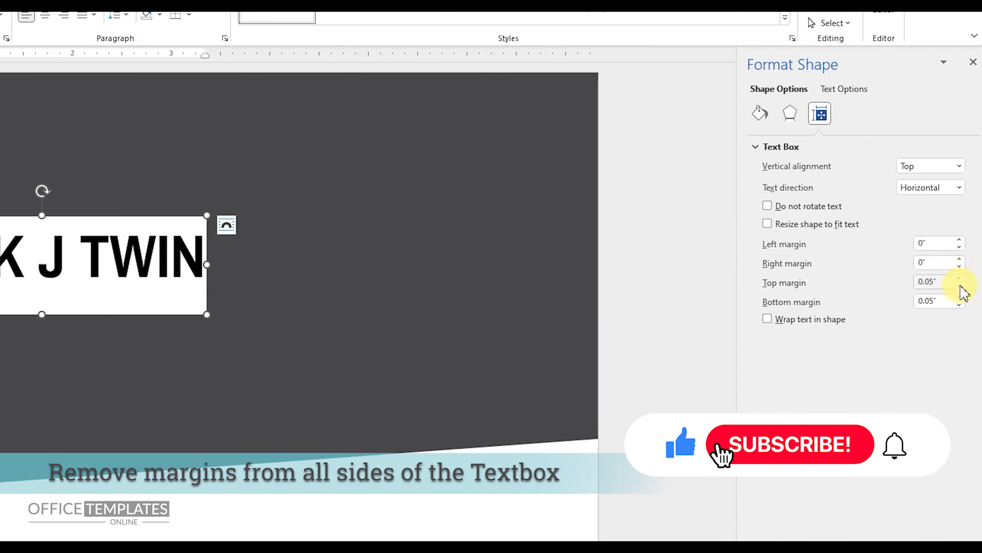
click(959, 286)
click(959, 304)
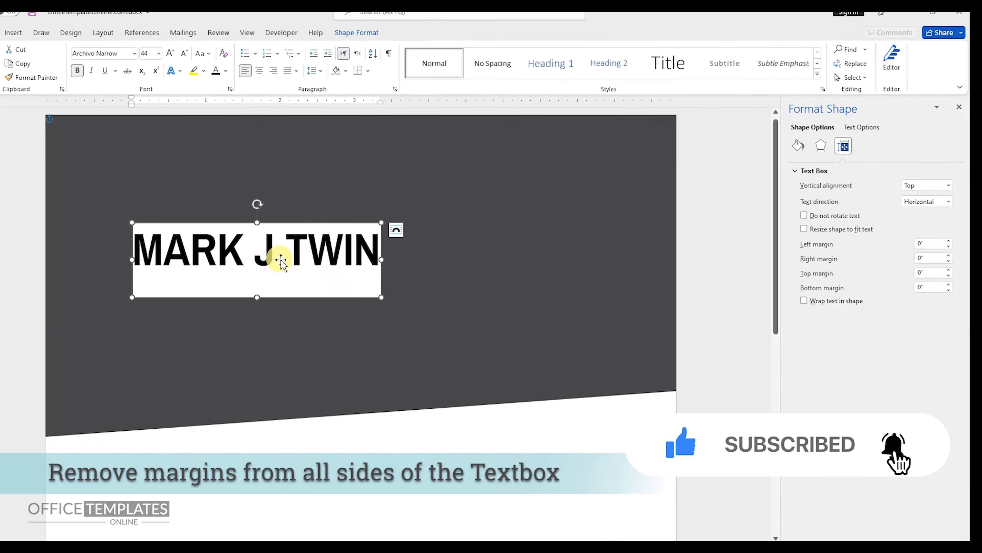
click(68, 257)
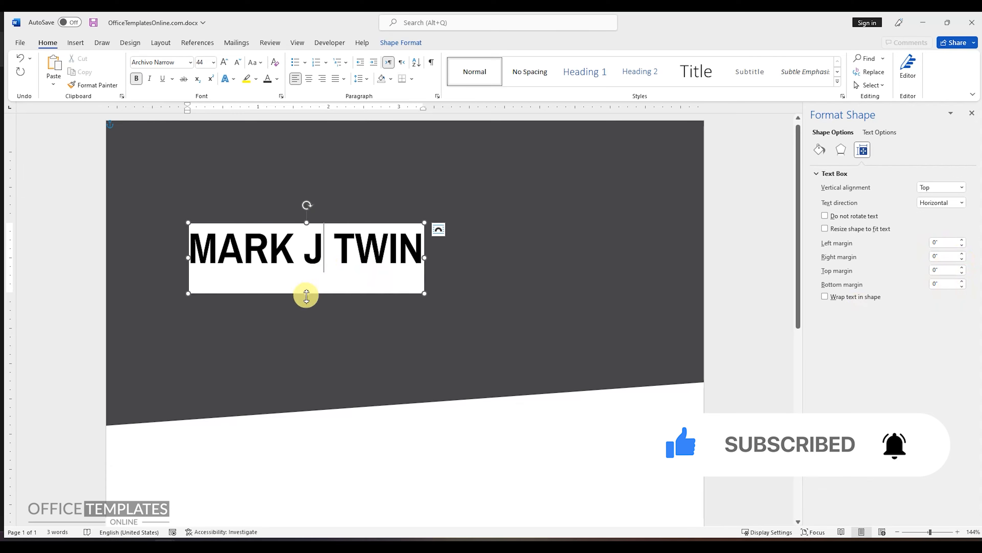
drag(308, 295, 311, 267)
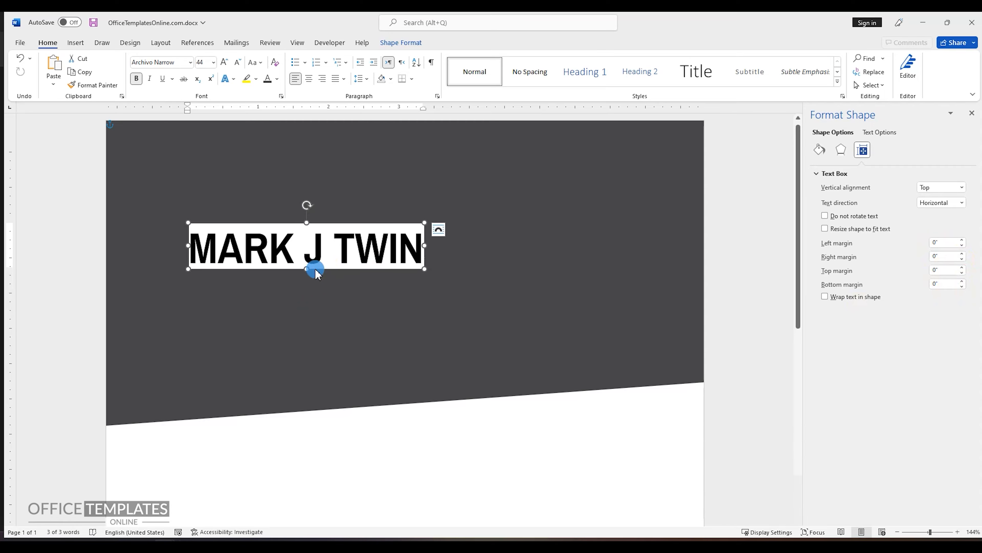
Remove the name text box's fill and outline and make its text white.
right_click(316, 269)
click(350, 230)
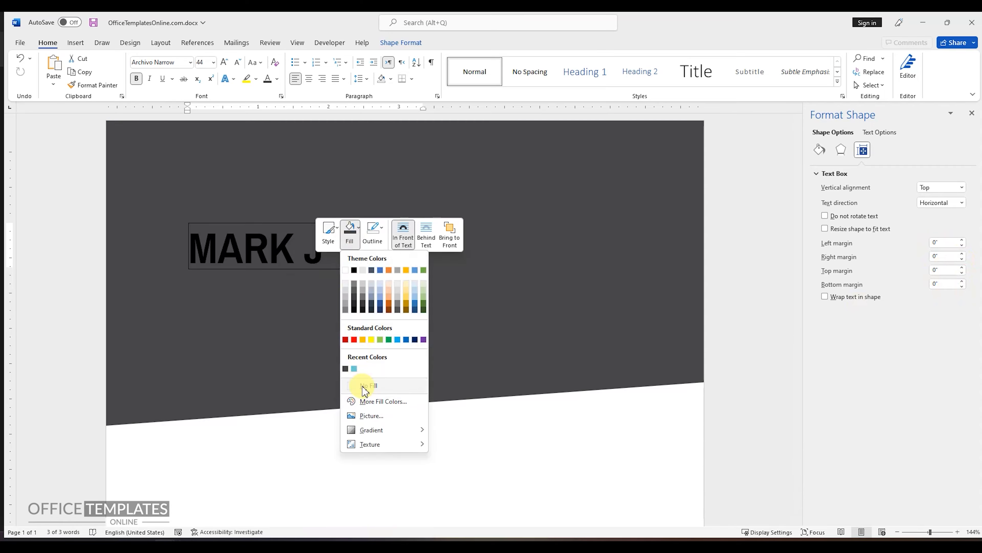
click(358, 386)
click(381, 231)
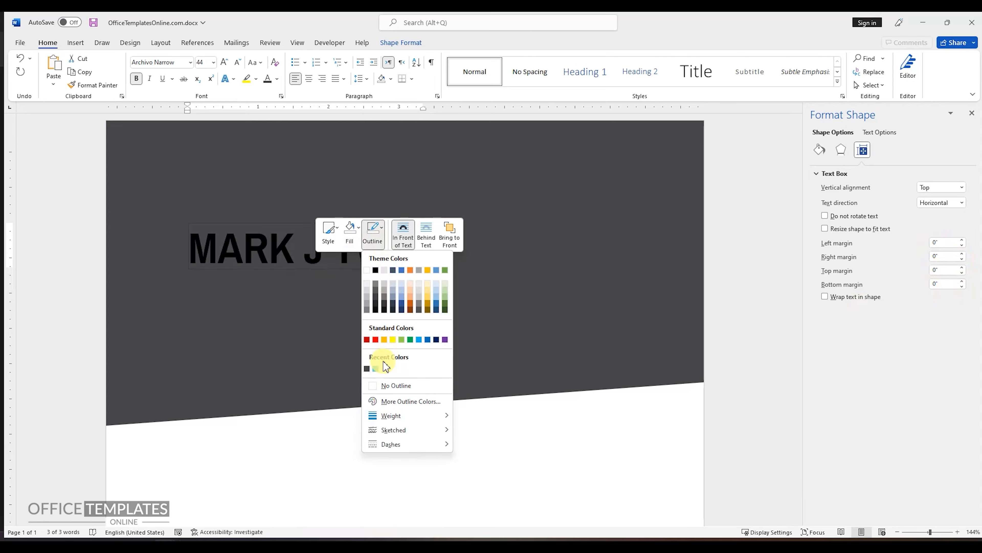
click(384, 387)
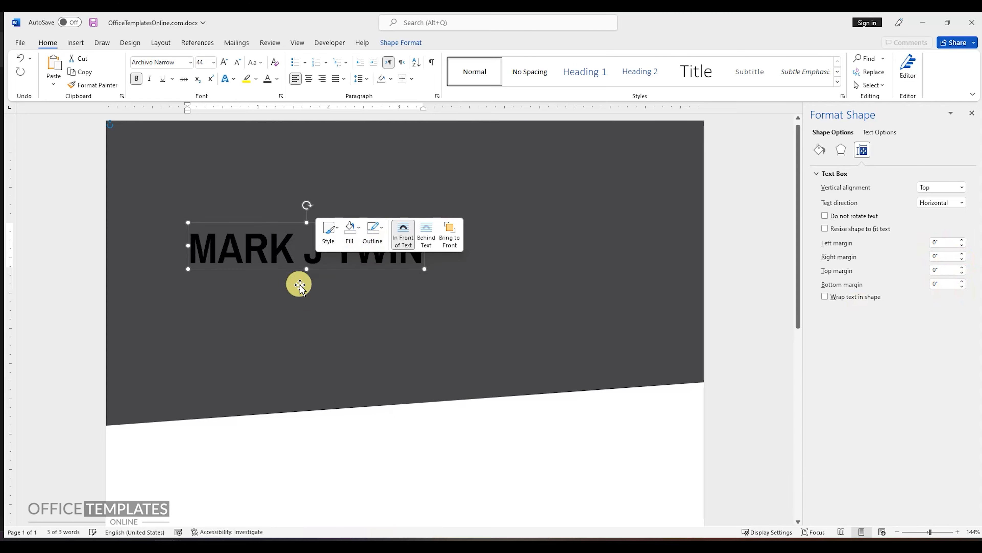
click(281, 82)
click(268, 121)
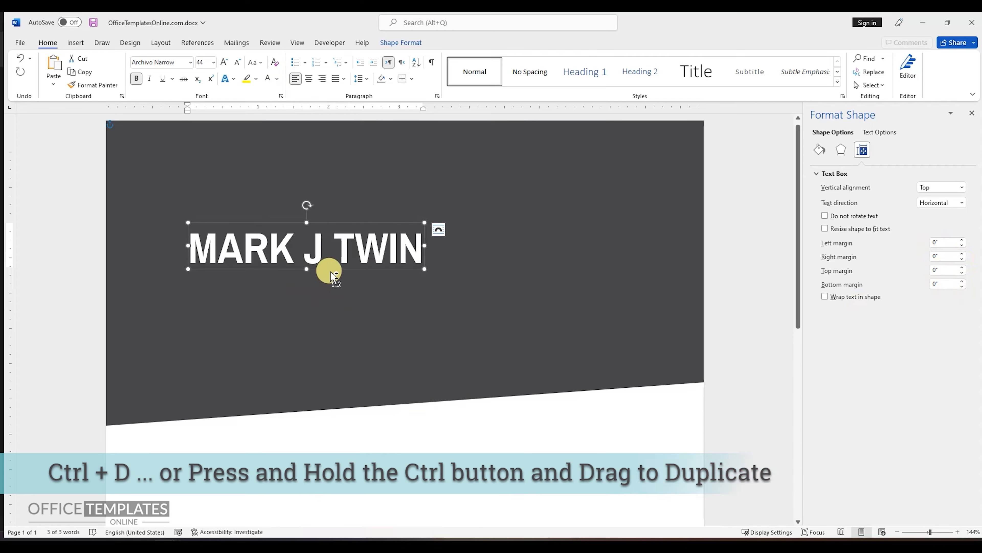
Duplicate the name text box directly below and replace the copy's text with "Software Developer".
drag(329, 268, 322, 301)
text(Software De)
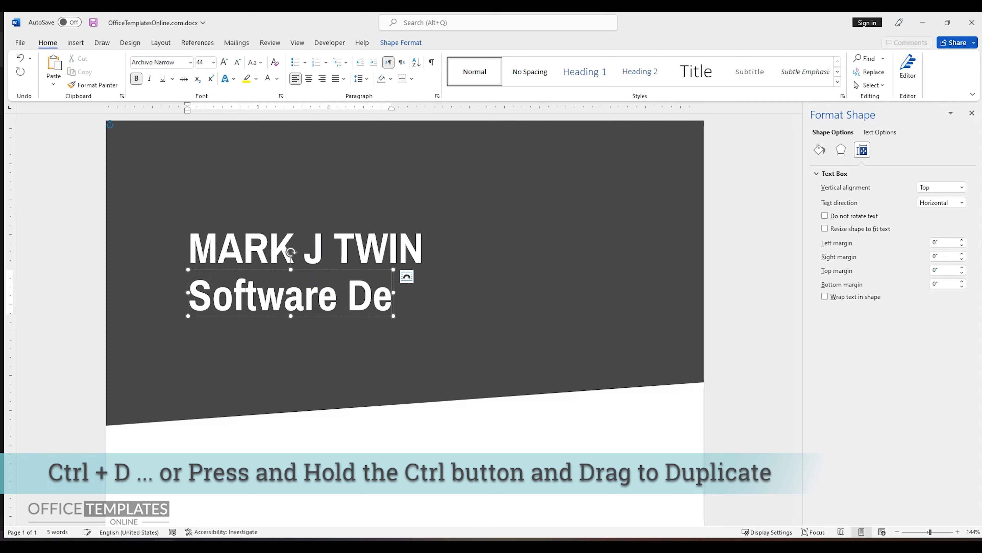
text(veloper)
Format the job title as non-bold 22 pt Calibri (Body) in the light blue recent color.
key(ctrl+a)
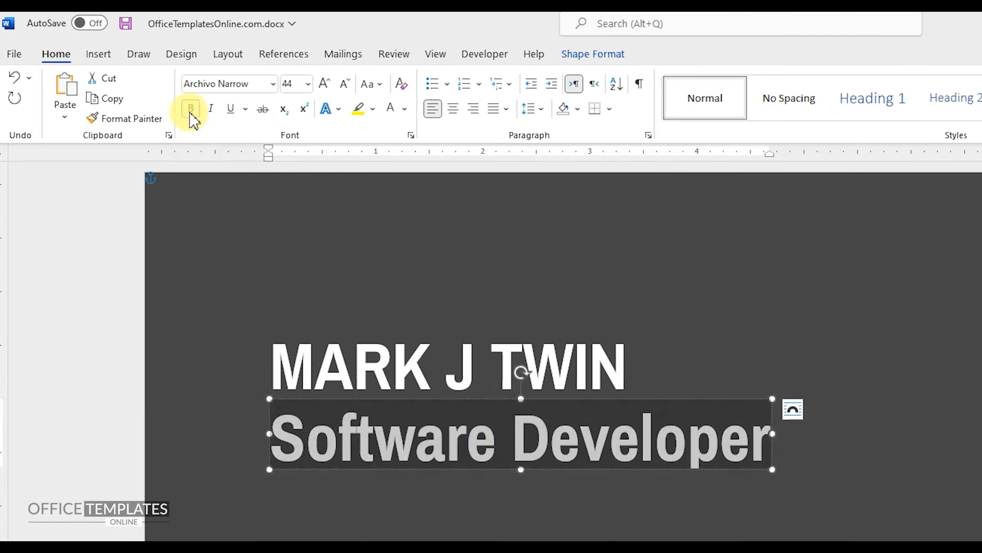
click(136, 79)
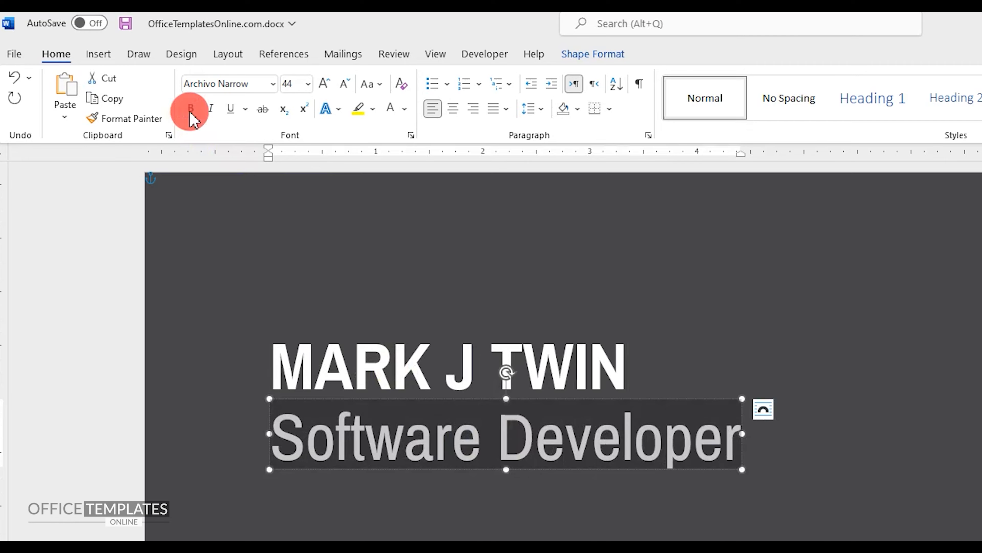
click(273, 84)
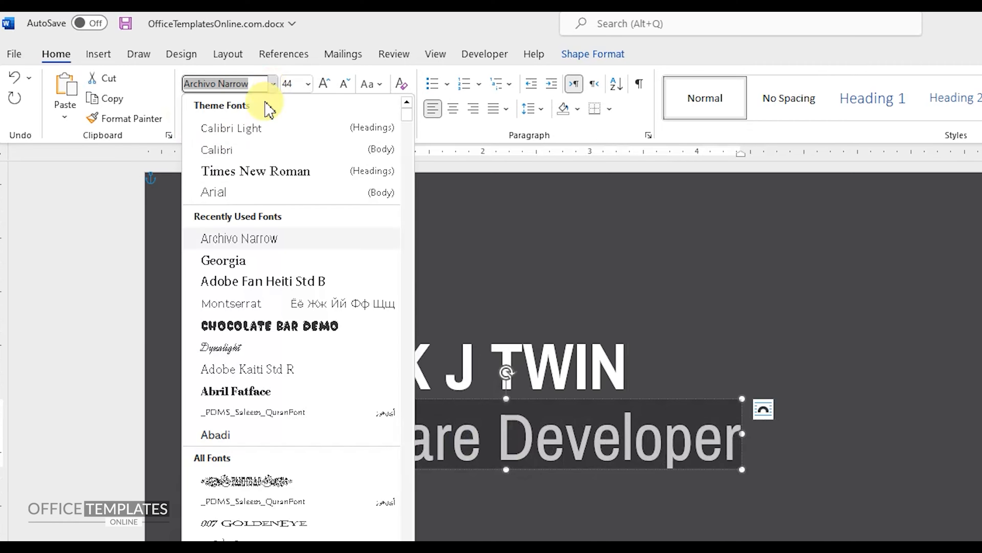
click(227, 151)
click(290, 84)
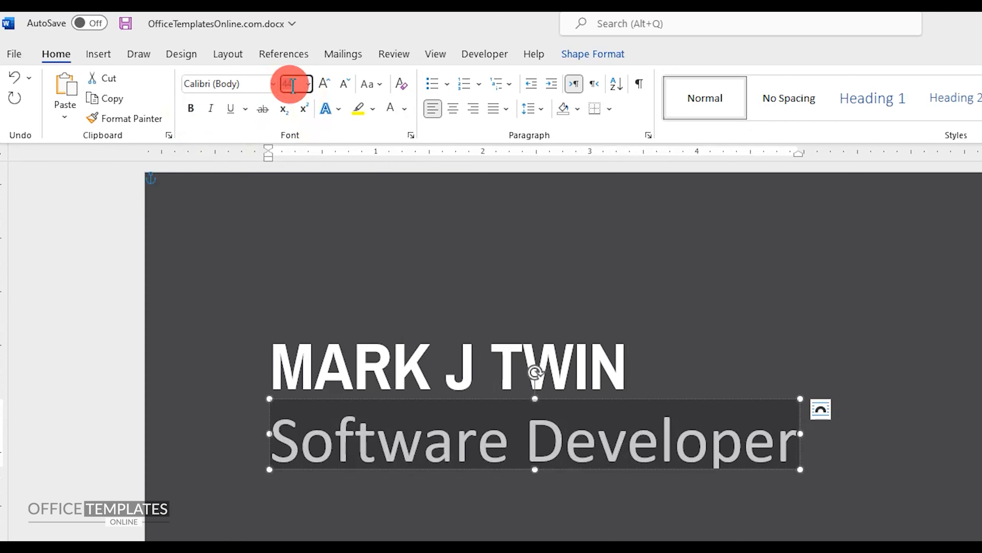
key(Return)
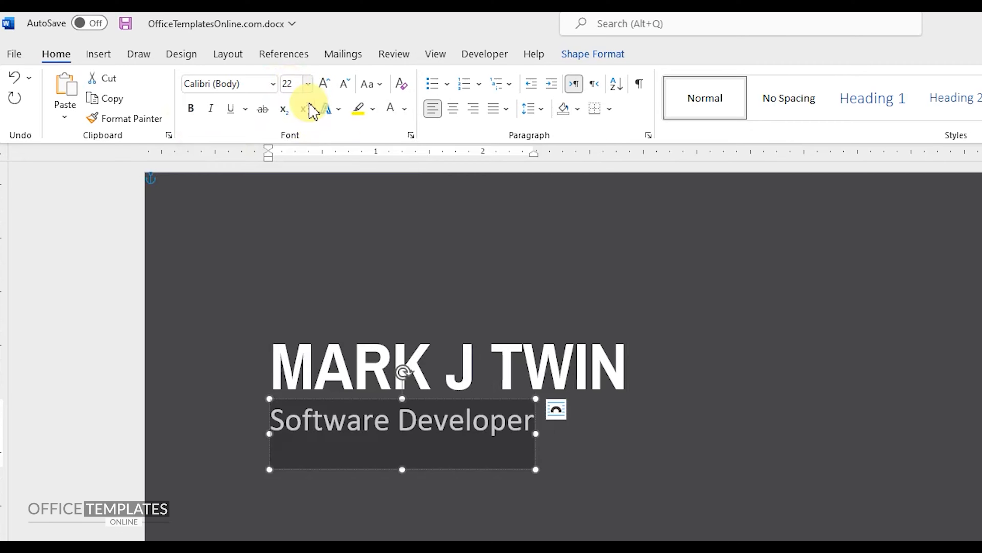
click(405, 109)
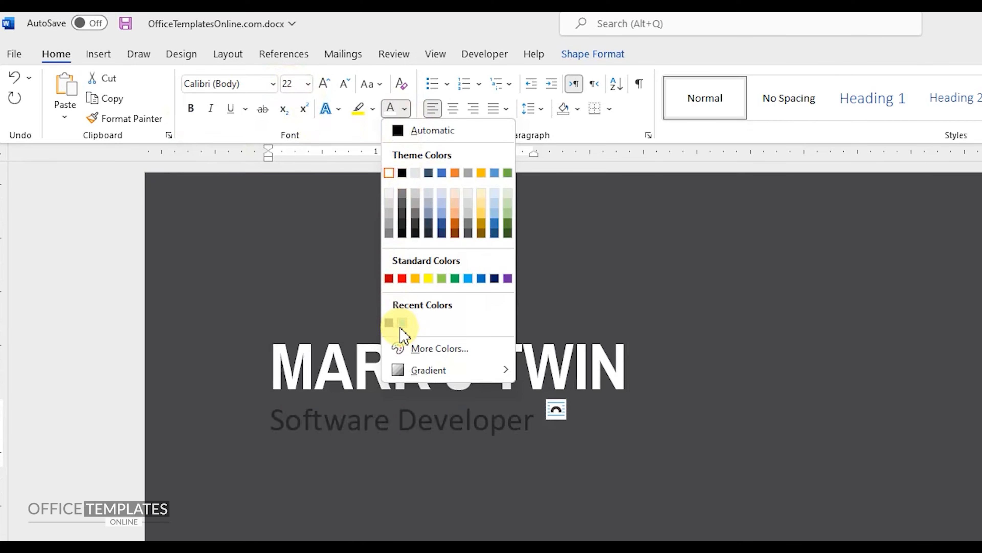
click(402, 324)
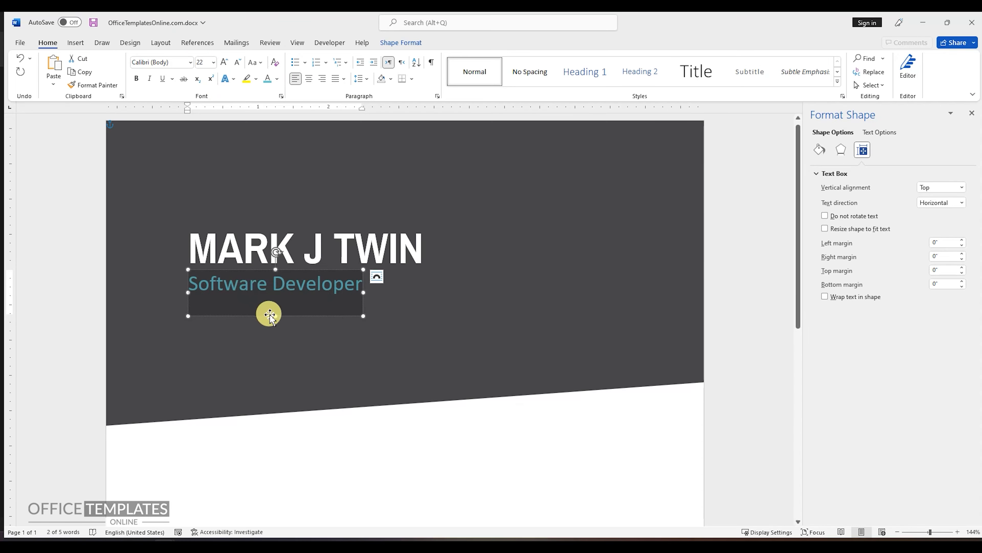
Shorten the job title's text box to fit its text and nudge it up closer to the name.
drag(275, 313, 276, 296)
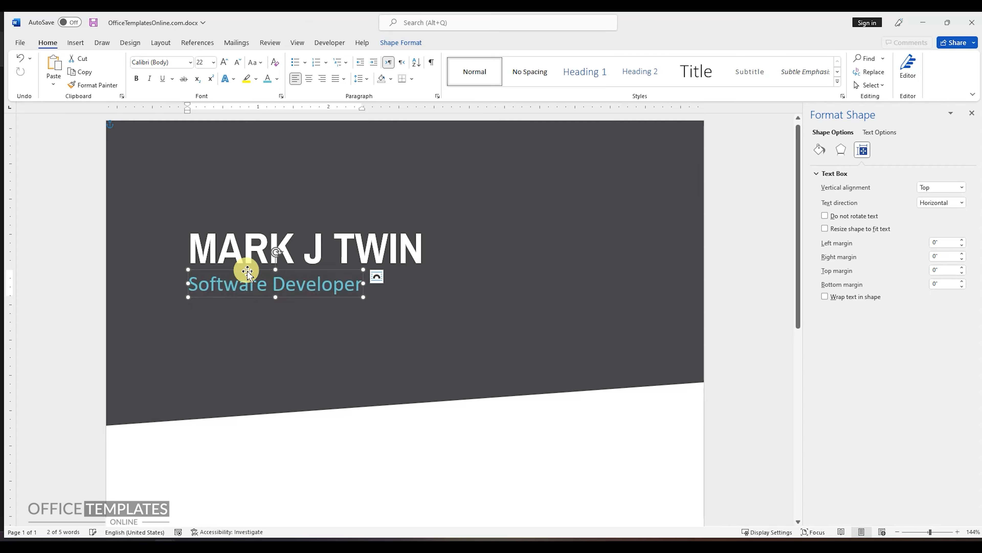
key(Up)
key(Up)
key(Up)
key(Up)
Group the name and job title text boxes together.
shift+click(251, 253)
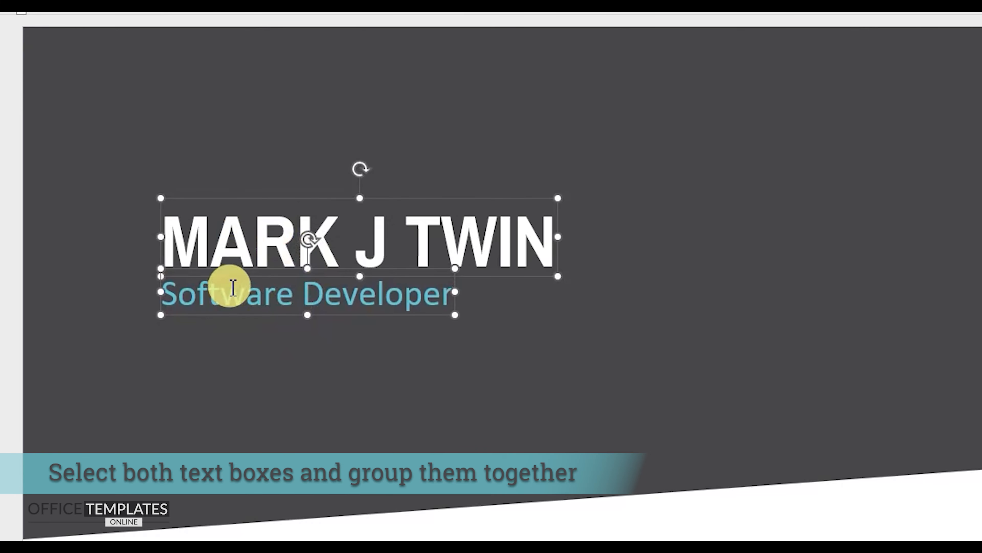
right_click(248, 201)
mouse_move(314, 358)
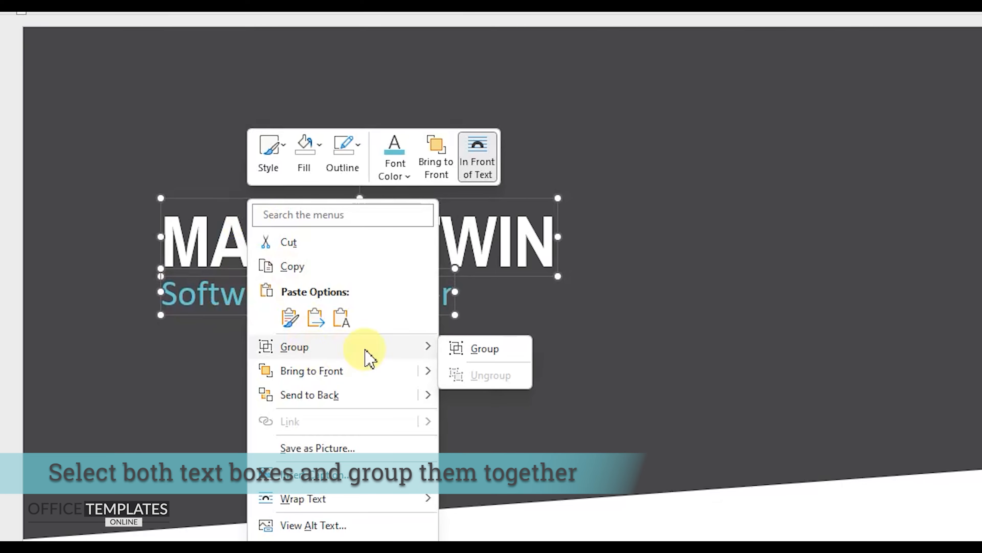
click(499, 350)
Rotate the grouped text 90° counterclockwise and move it near the left edge of the dark header shape.
click(362, 161)
drag(343, 163, 269, 235)
drag(424, 321, 299, 332)
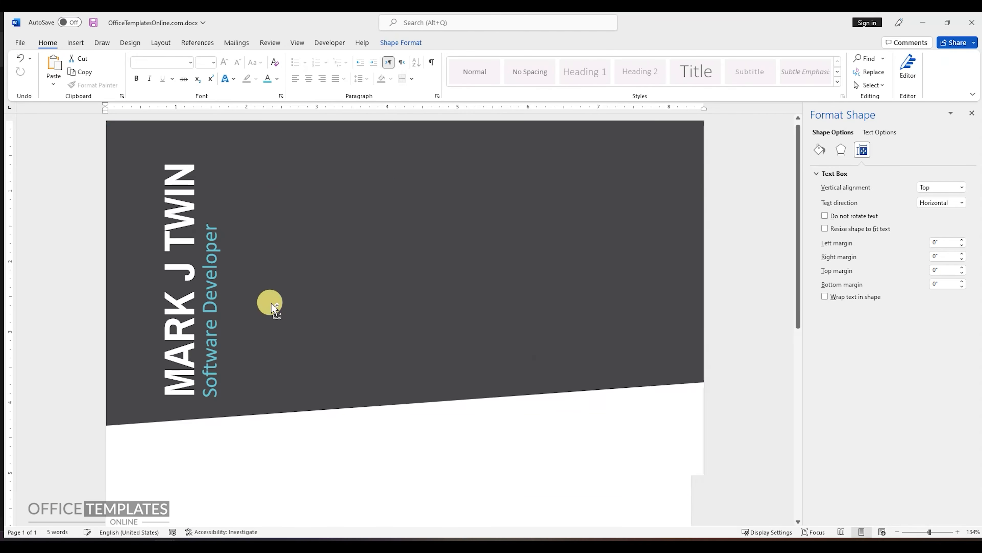
Insert a rectangle on the dark header shape, to the right of the rotated name and job title.
scroll(271, 303, down, 3)
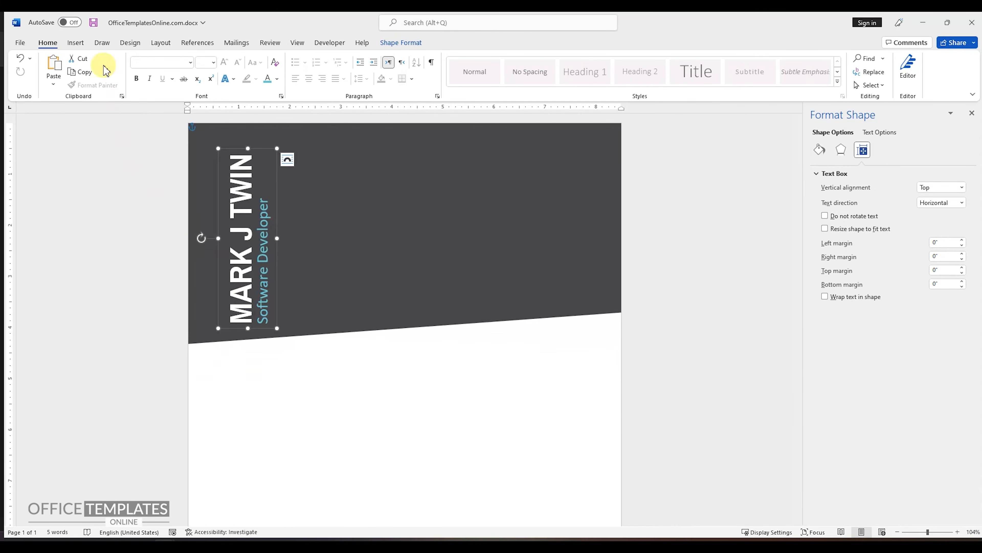
click(77, 42)
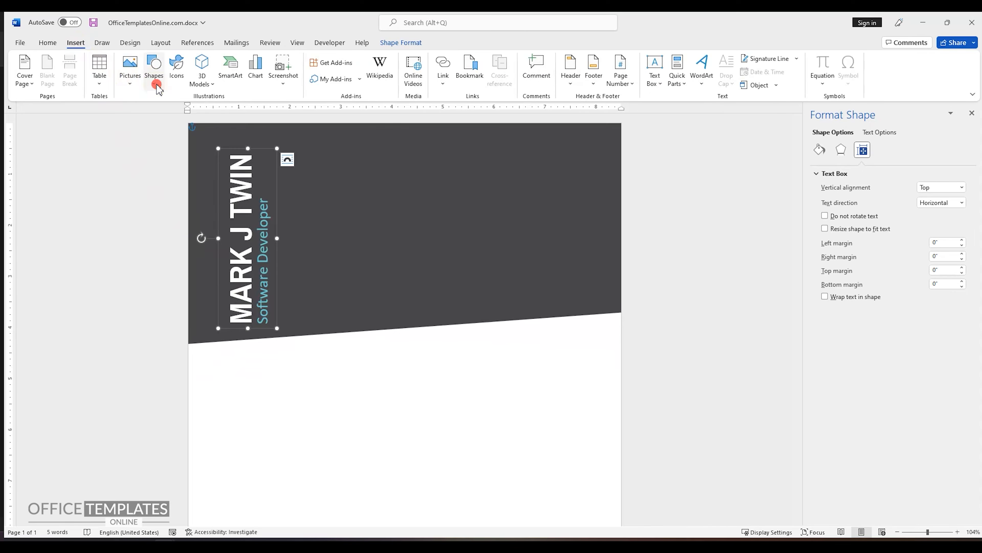
click(154, 74)
click(180, 112)
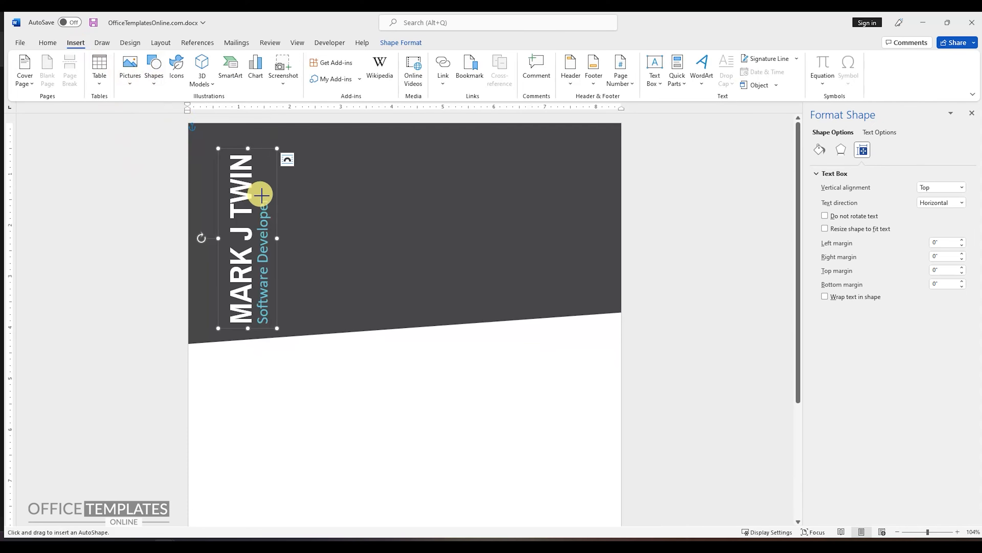
click(294, 188)
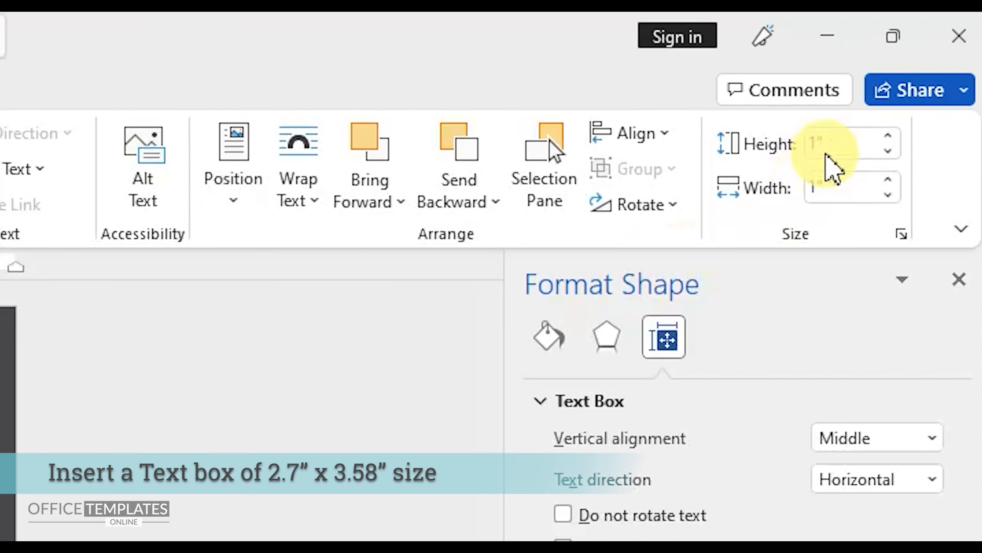
Set the new rectangle's height to 3.58" and its width to 2.7".
click(898, 86)
key(BackSpace)
text(3.58)
key(Tab)
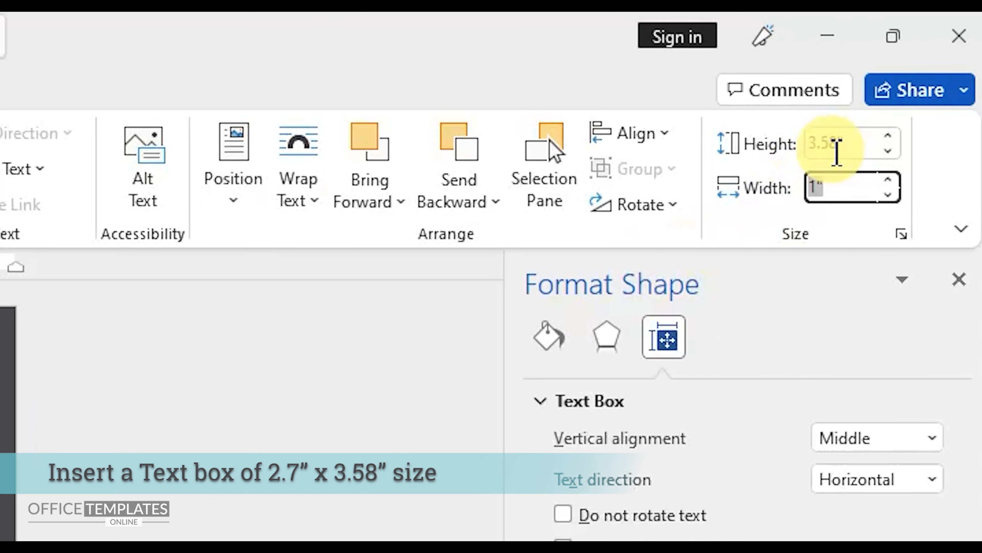
text(2.7)
click(838, 143)
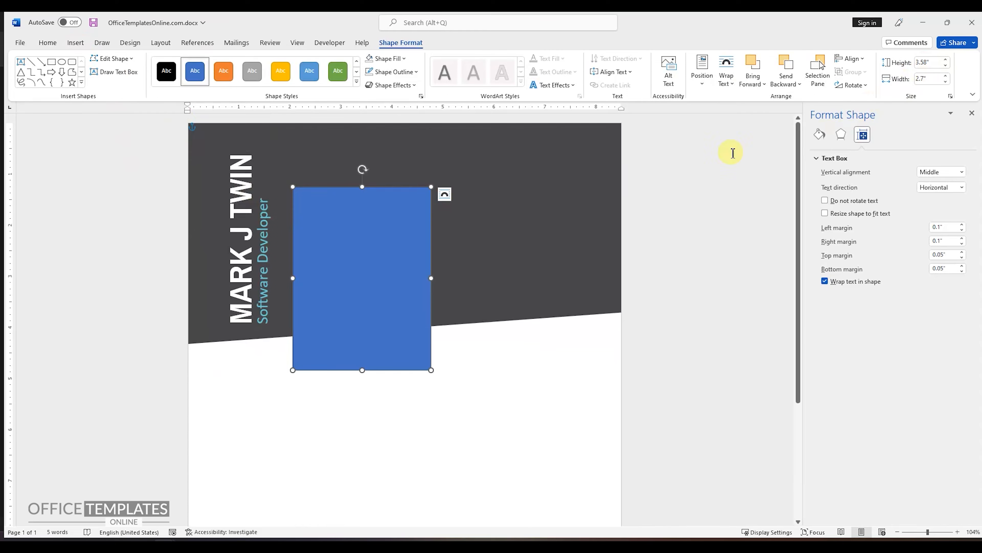
Move the blue rectangle beside the job title, its lower-left corner on the header's slanted edge, and remove its outline.
ctrl+scroll(353, 225, up, 5)
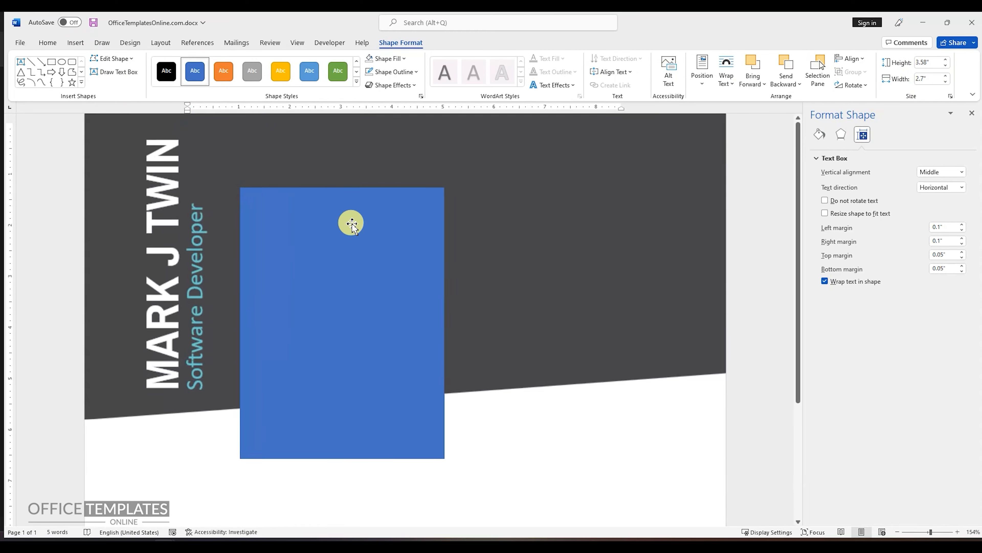
drag(312, 264, 305, 237)
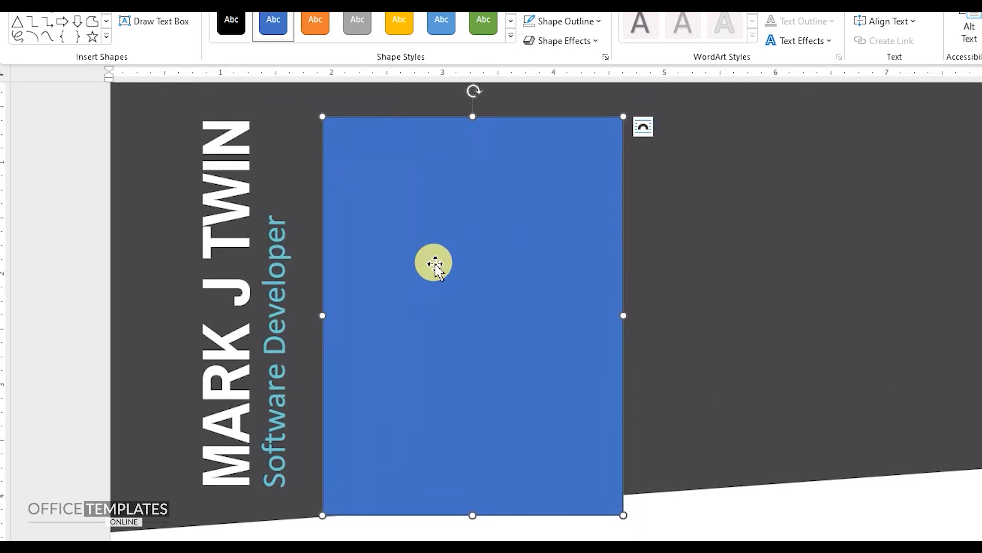
right_click(305, 237)
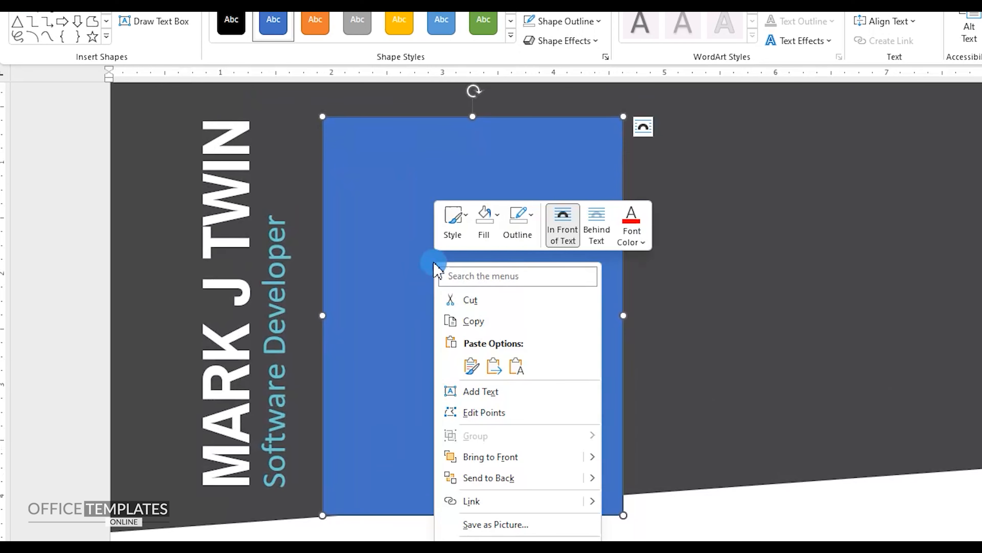
click(518, 223)
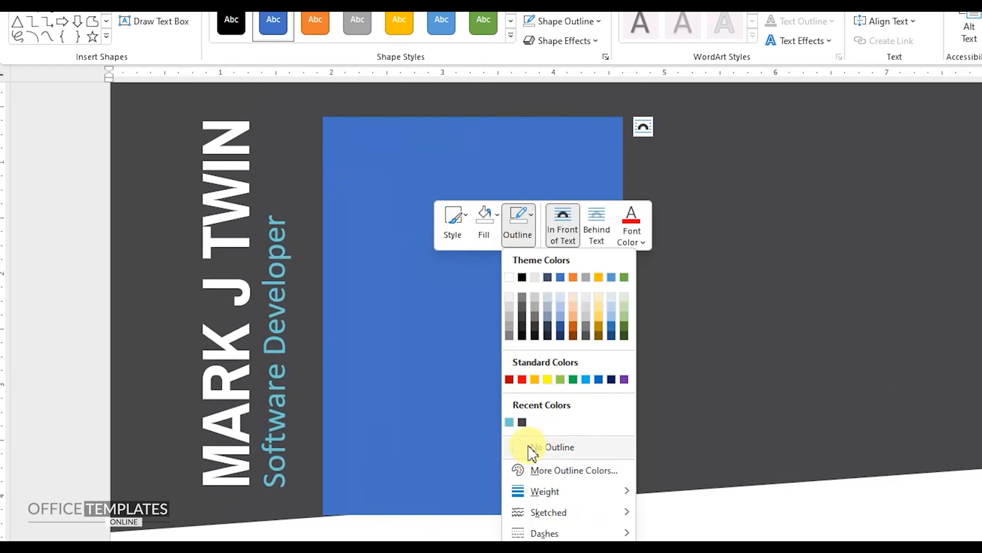
click(553, 448)
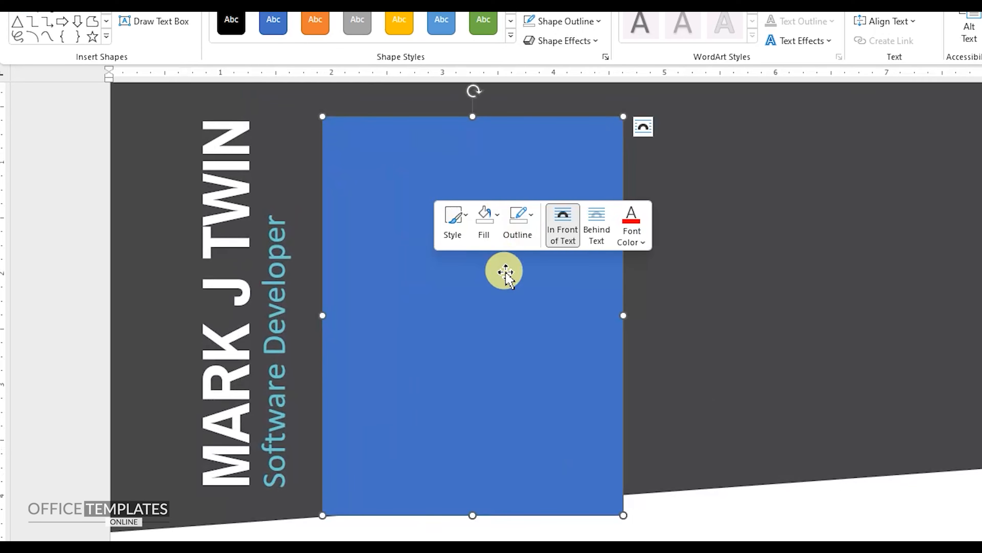
Edit the blue rectangle's points so its lower-right corner moves up onto the header's slanted edge.
right_click(490, 298)
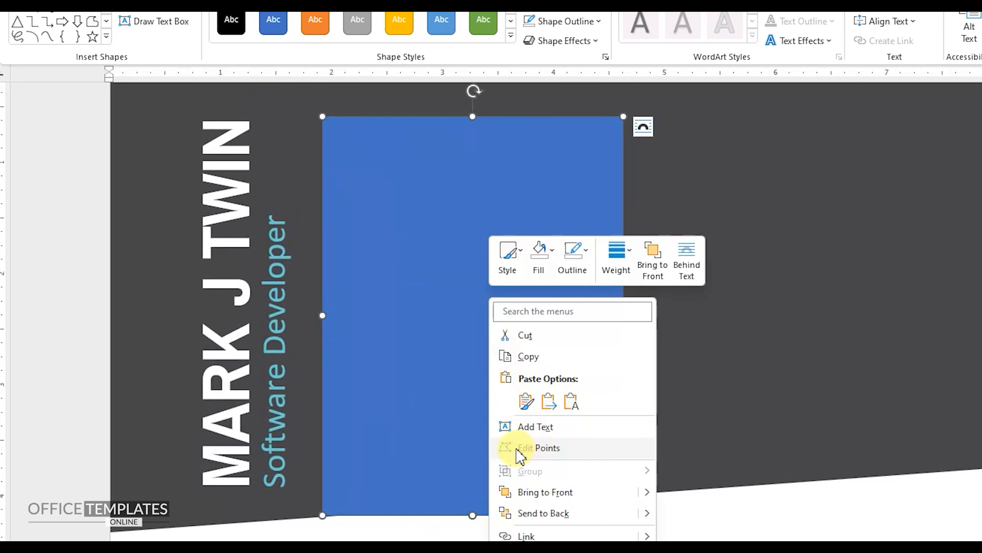
click(540, 449)
drag(622, 513, 623, 493)
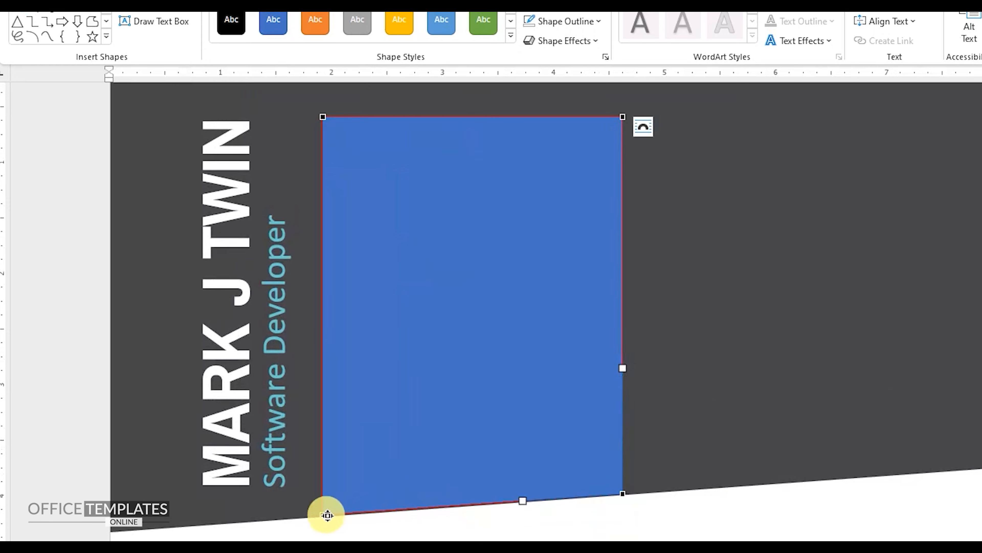
click(485, 299)
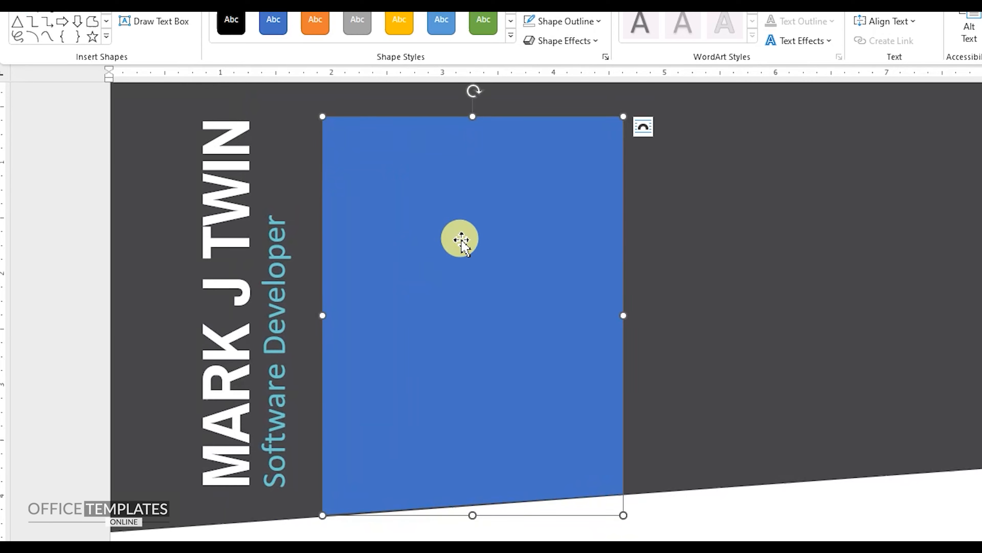
Fill the blue shape with the istockphoto portrait picture from the temp folder on the computer.
right_click(461, 240)
click(510, 201)
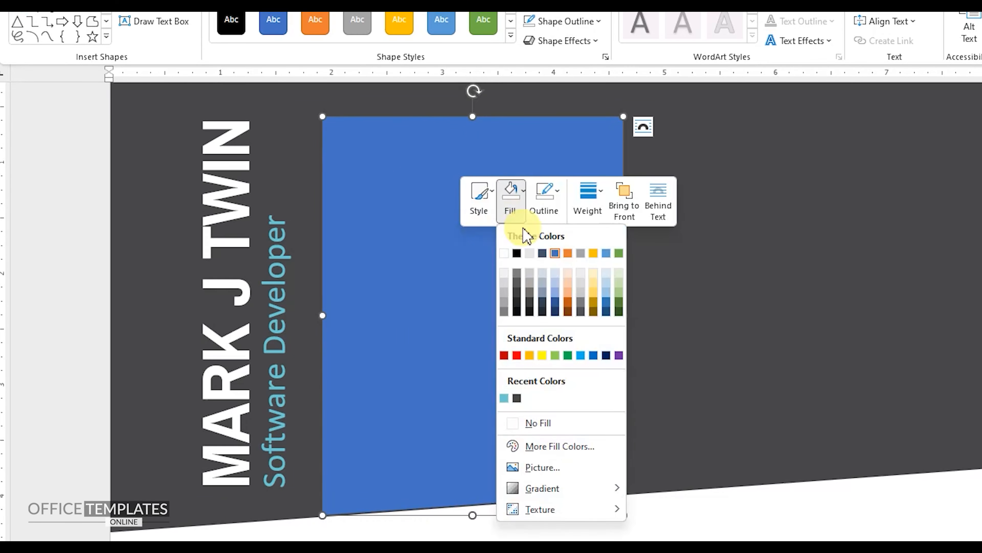
click(542, 468)
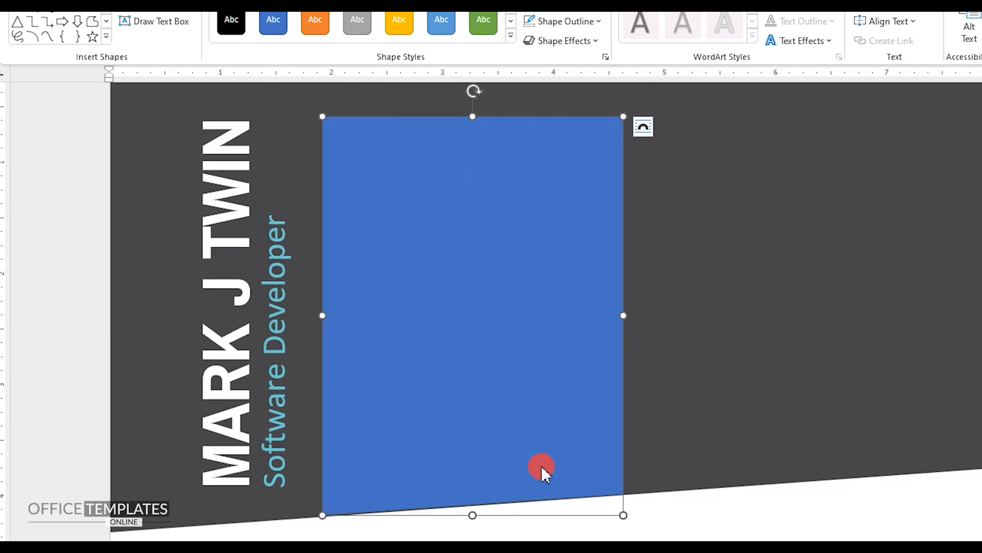
click(532, 266)
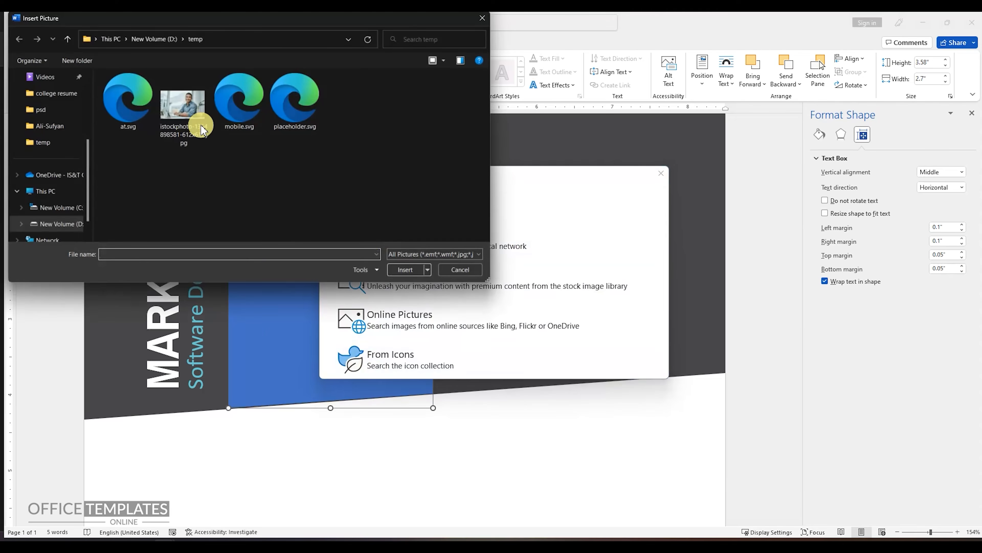
double_click(194, 110)
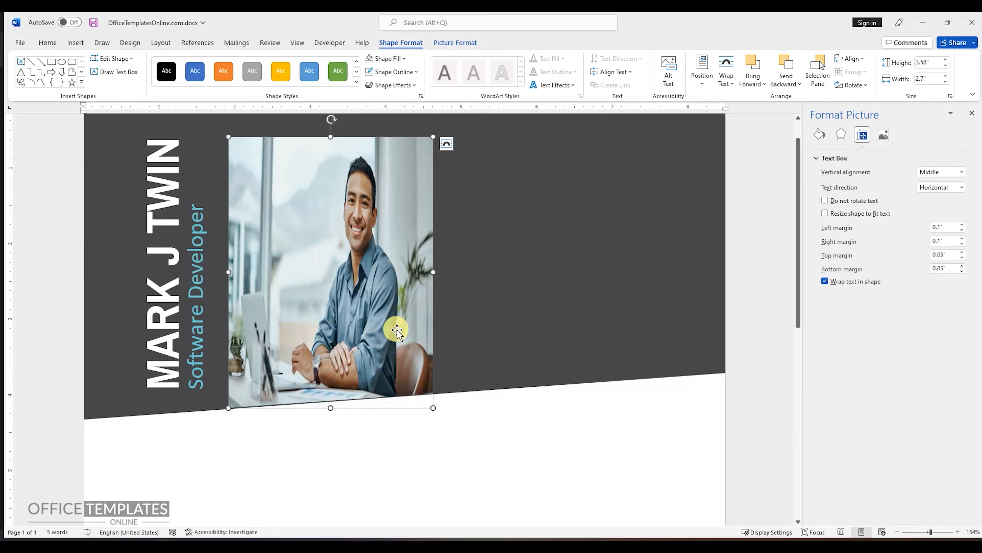
Crop the photo with Fill to restore its proportions and shift it so the man is centred in the shape.
click(448, 42)
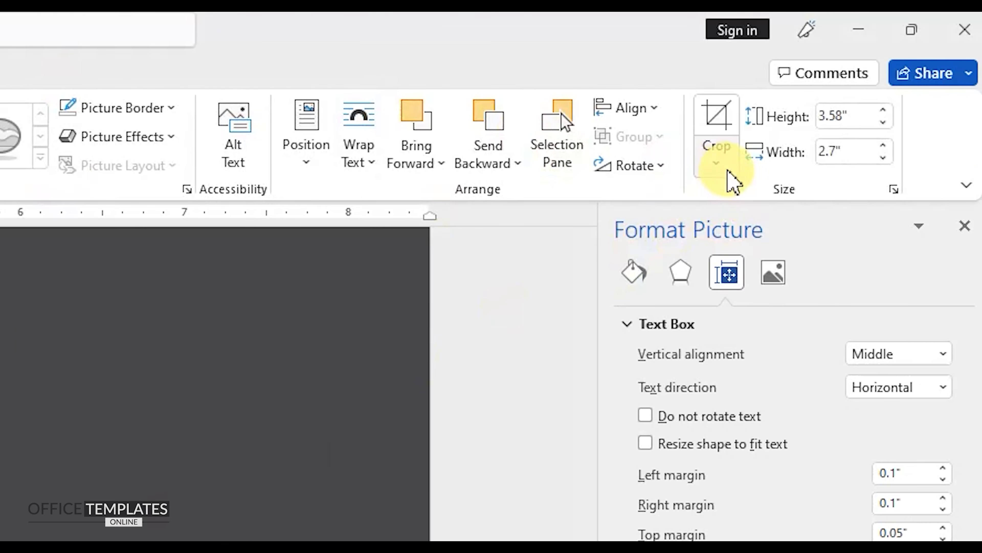
click(837, 94)
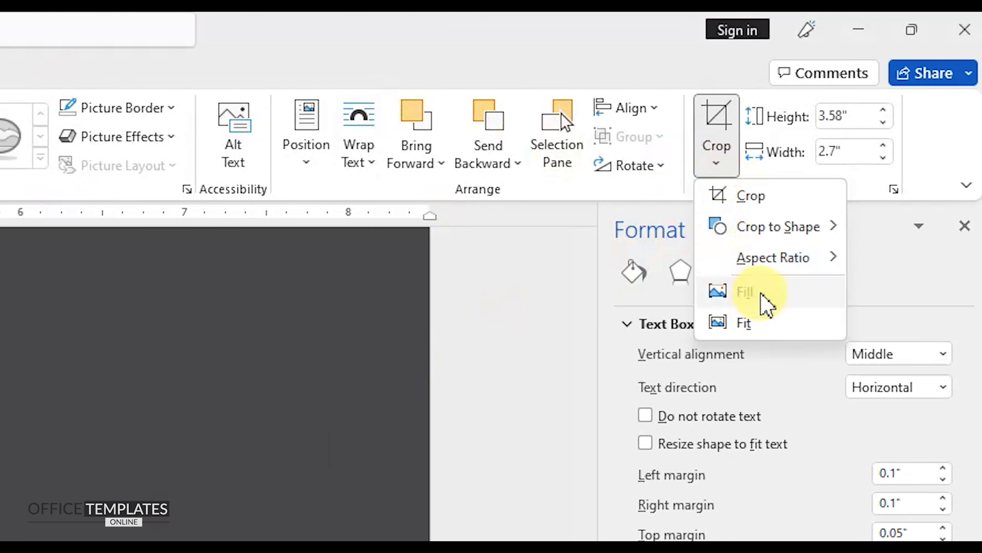
click(763, 304)
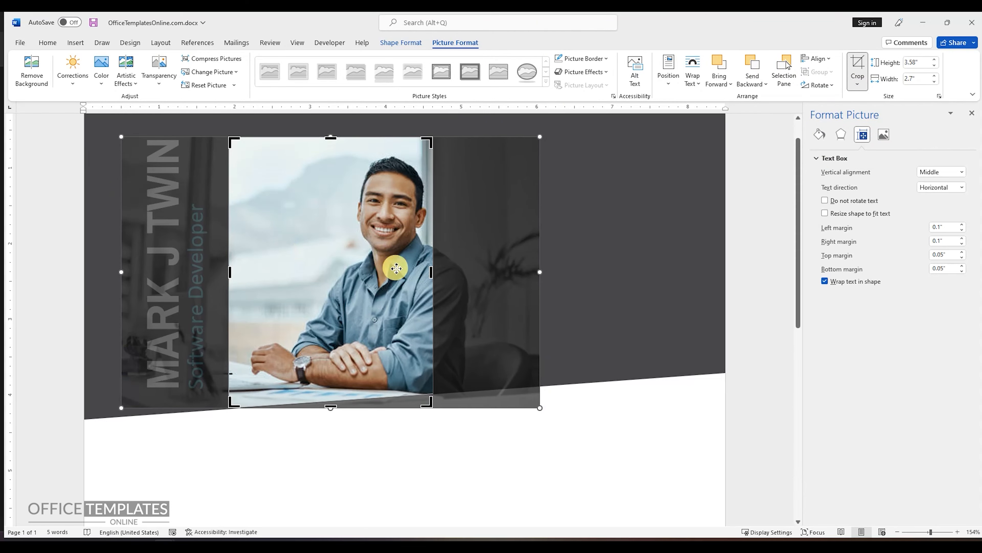
drag(393, 268, 328, 268)
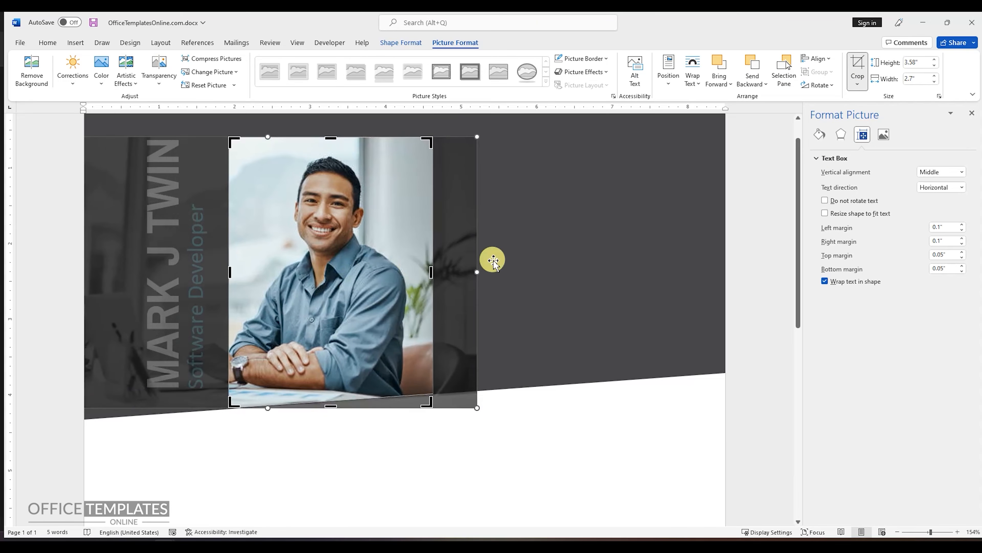
click(494, 260)
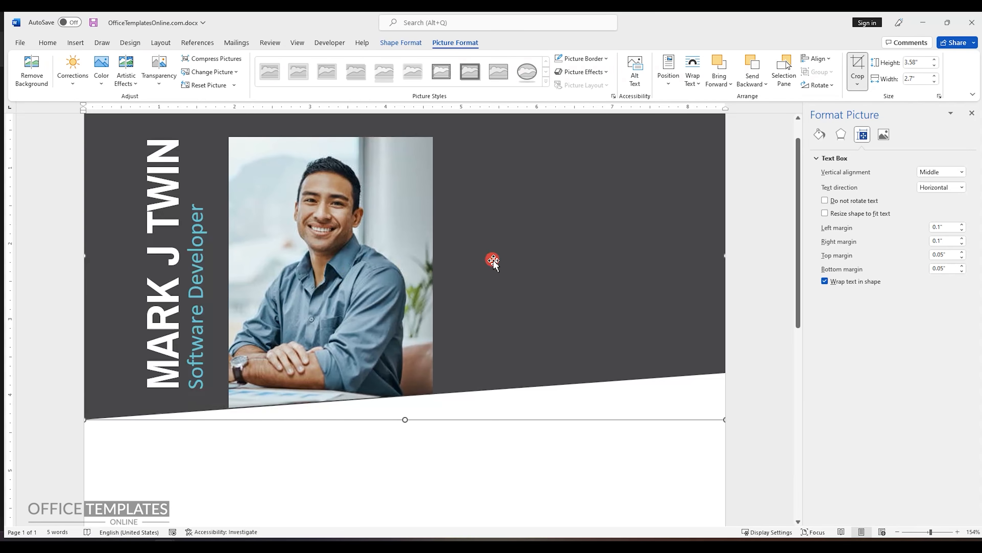
Copy the rotated name text box and paste the duplicate into the document.
click(172, 187)
click(209, 240)
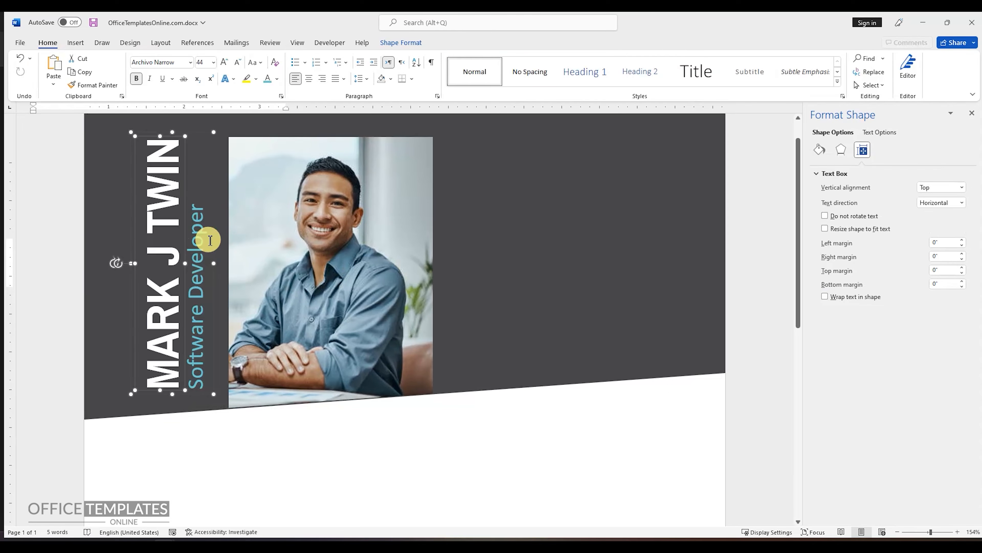
right_click(186, 233)
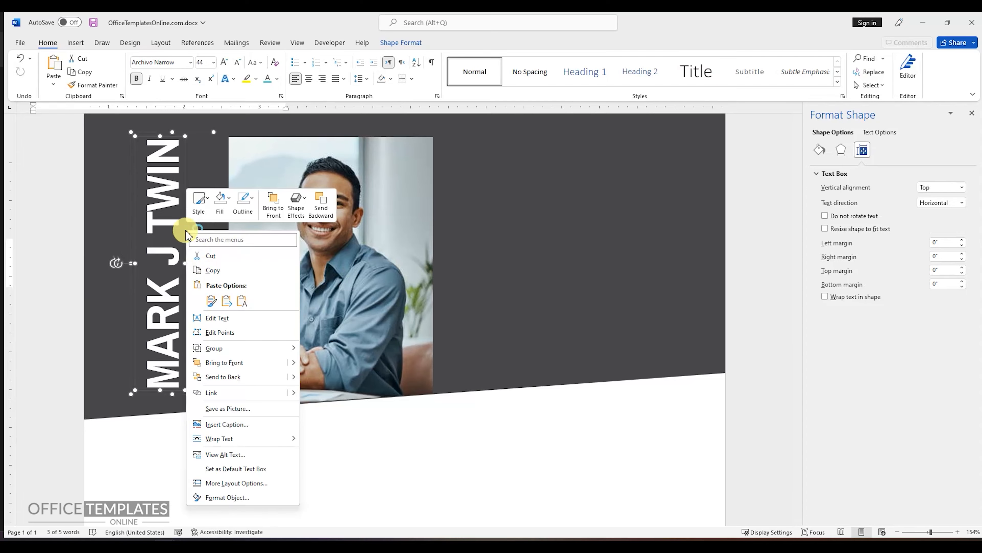
click(213, 271)
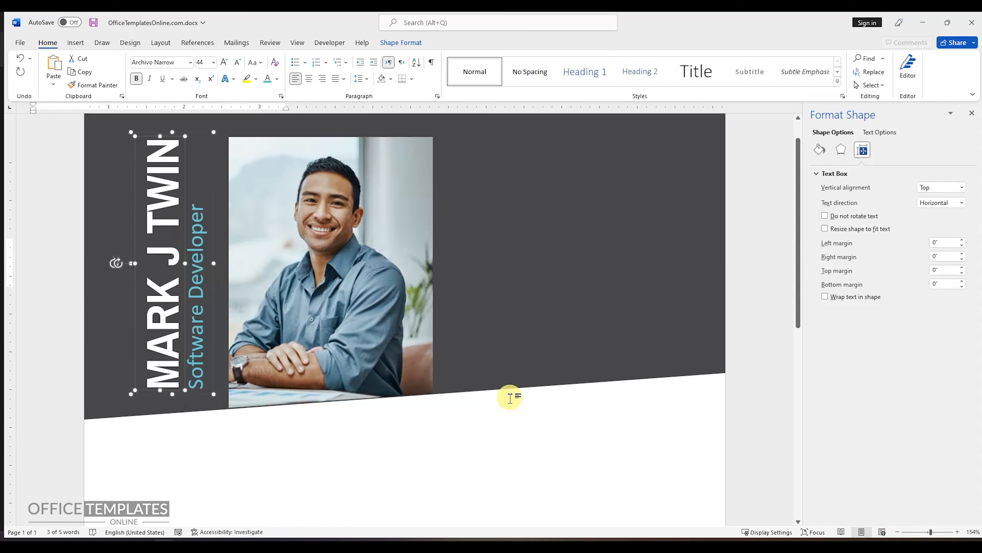
click(524, 286)
click(750, 273)
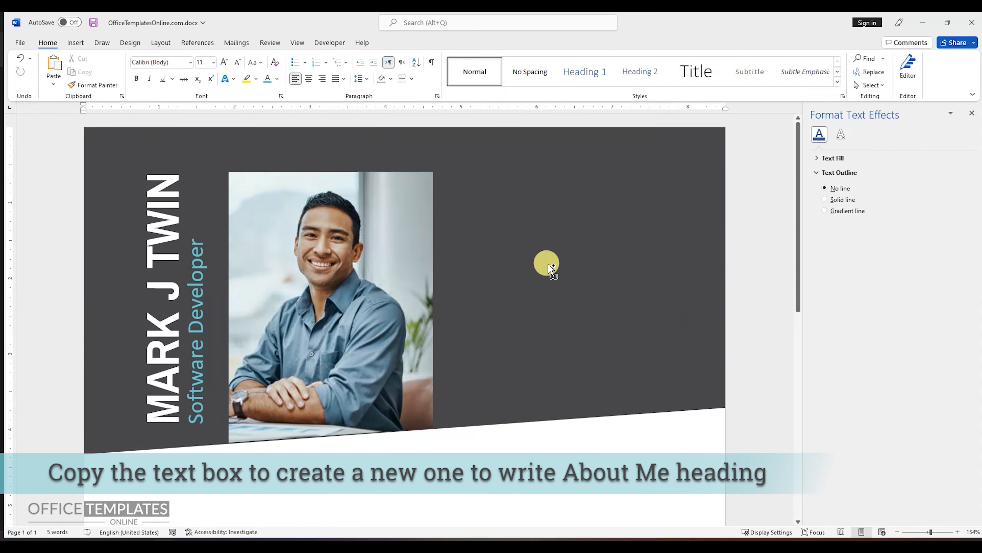
key(ctrl+v)
Place the pasted text box beside the photo's upper-right corner and replace its text with "ABOUT US".
drag(235, 169, 523, 259)
drag(464, 244, 577, 171)
text(A)
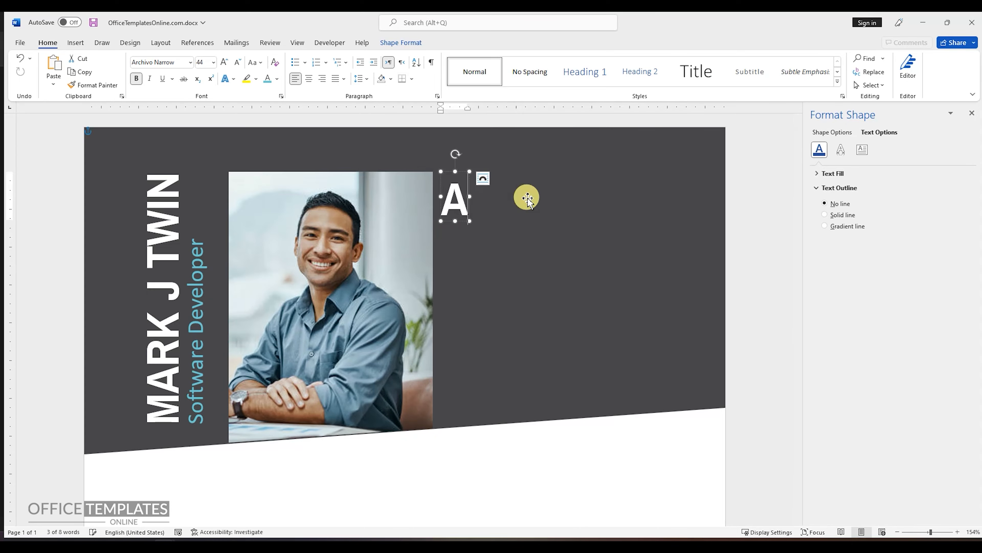
text(BOUT US)
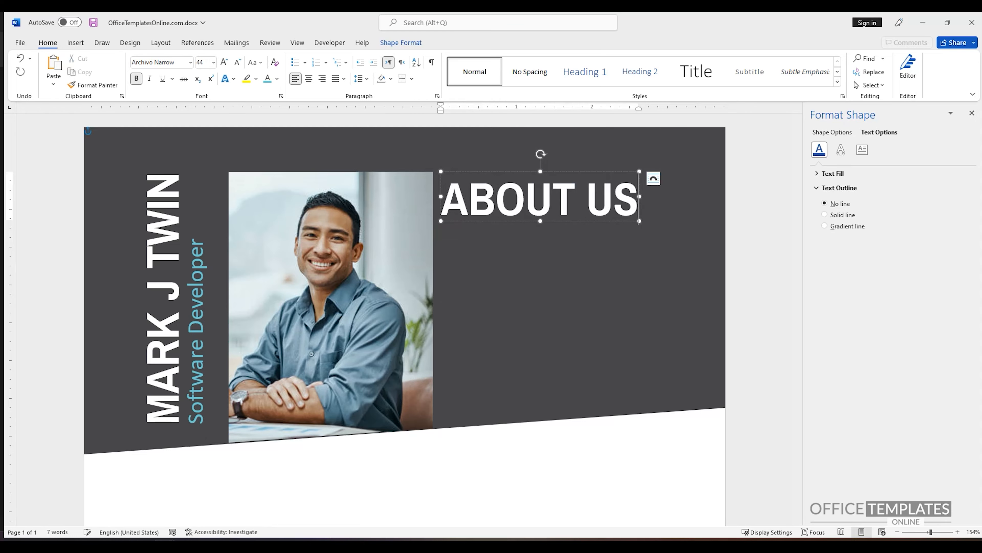
Set the font size of the whole "ABOUT US" heading to 28.
key(ctrl+a)
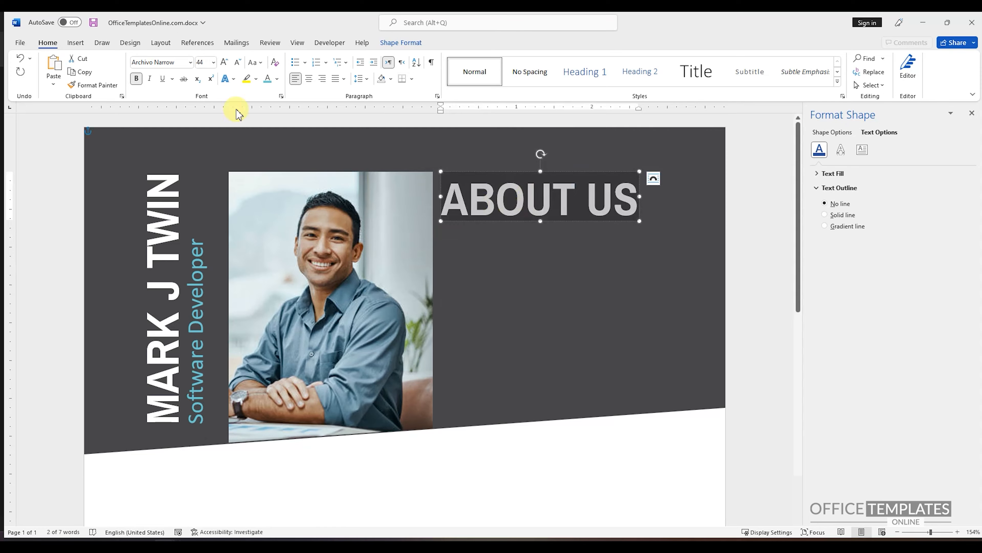
click(201, 64)
text(2)
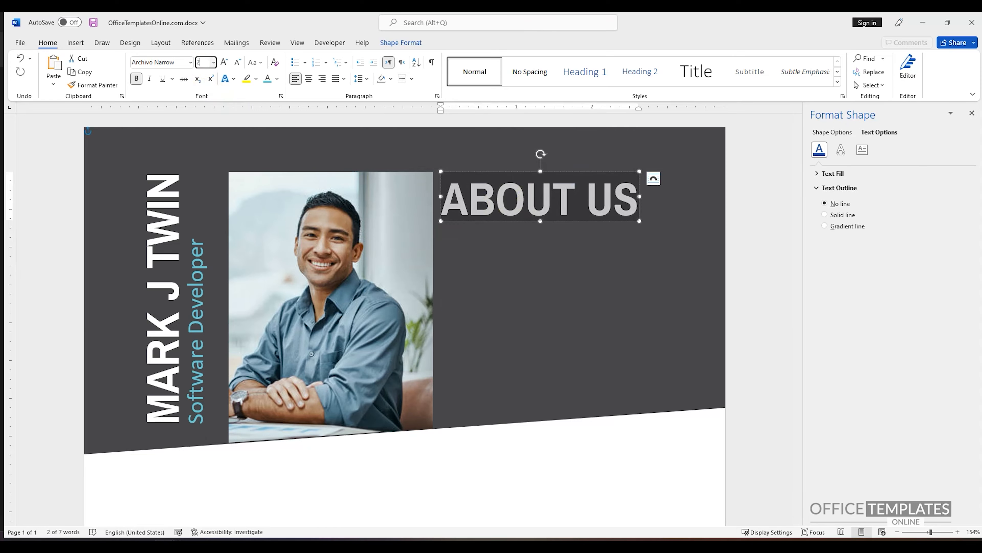
text(8)
key(Return)
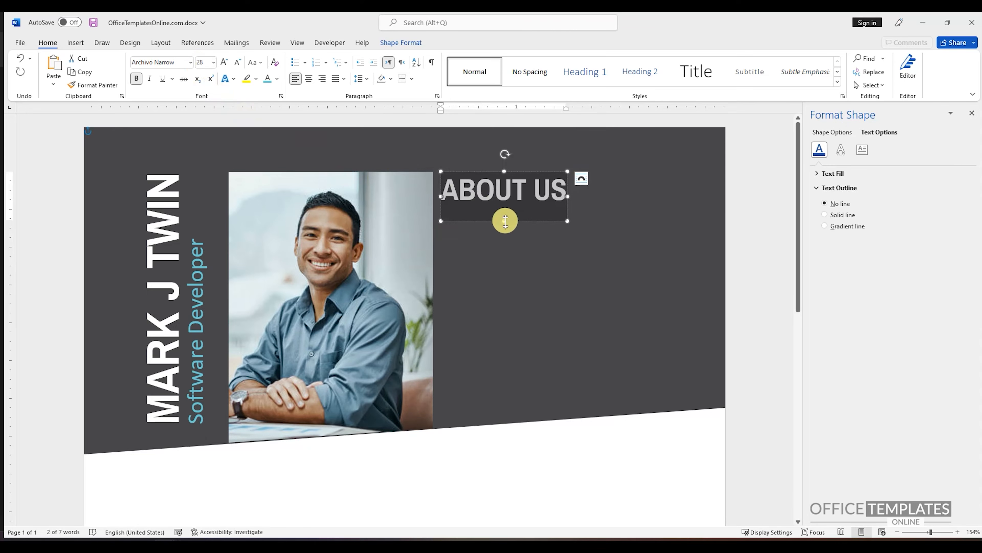
Shorten the "ABOUT US" text box to fit its text and move it slightly down and away from the photo.
drag(505, 220, 507, 207)
drag(472, 173, 489, 186)
click(502, 200)
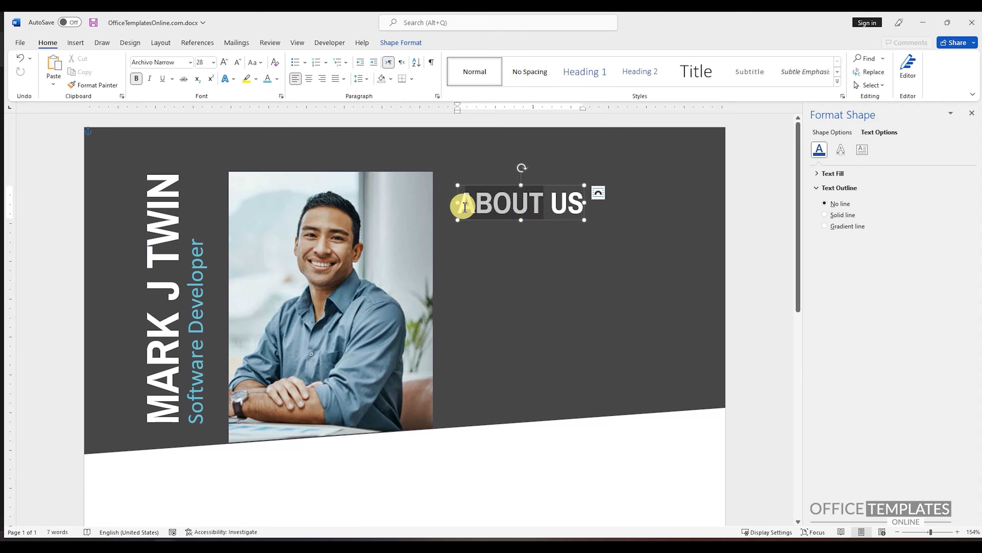